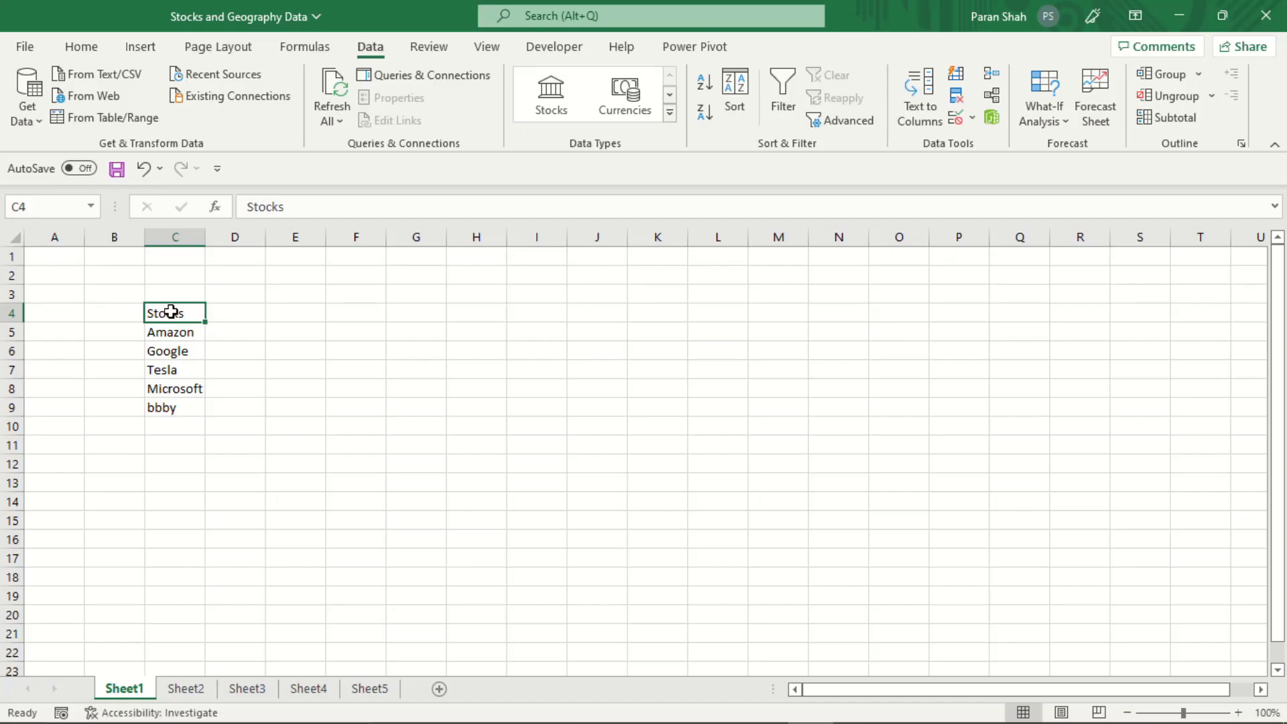
Convert the range C4:C9 into a table with its first row as headers.
left_click_drag(173, 313, 179, 409)
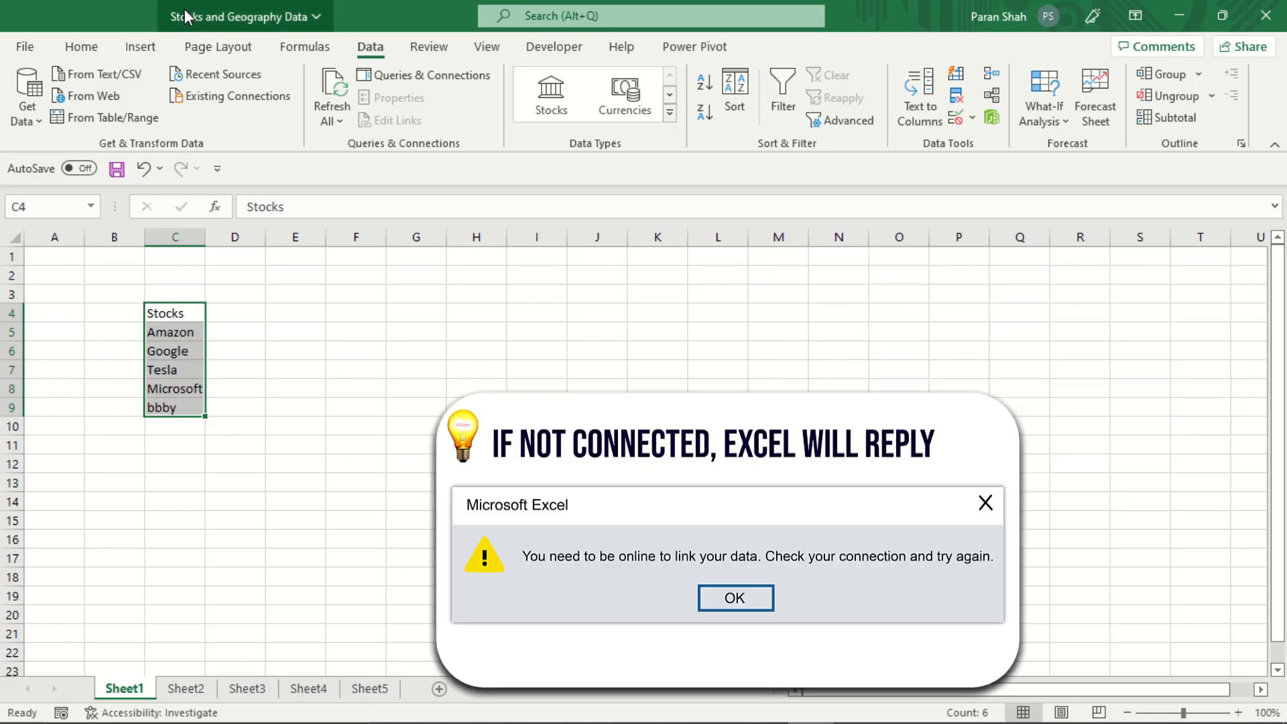
left_click(137, 60)
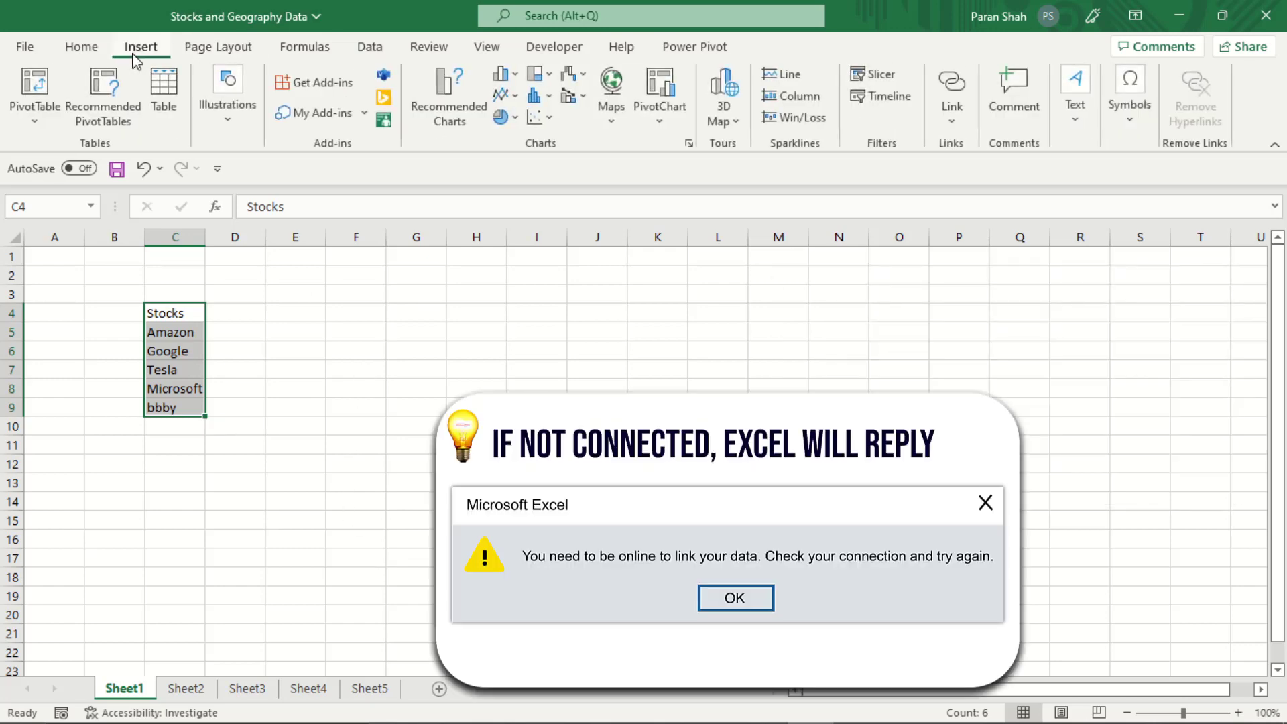
left_click(162, 100)
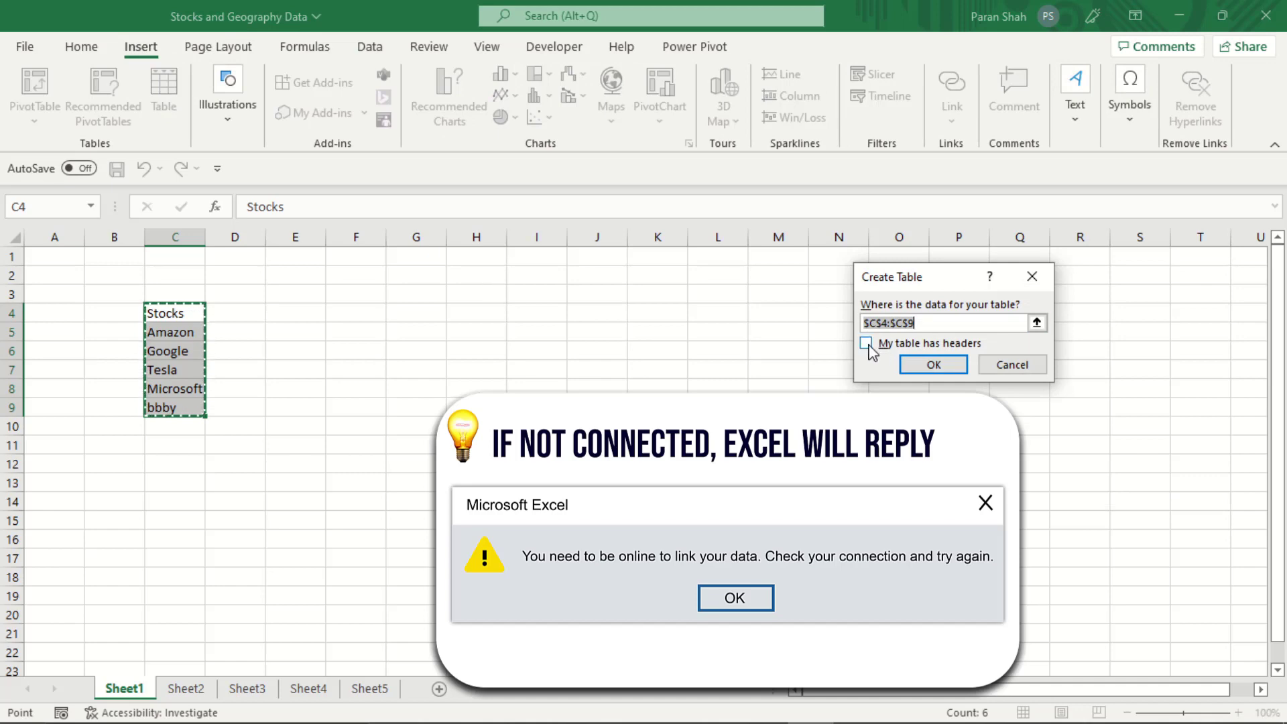
left_click(866, 343)
left_click(932, 365)
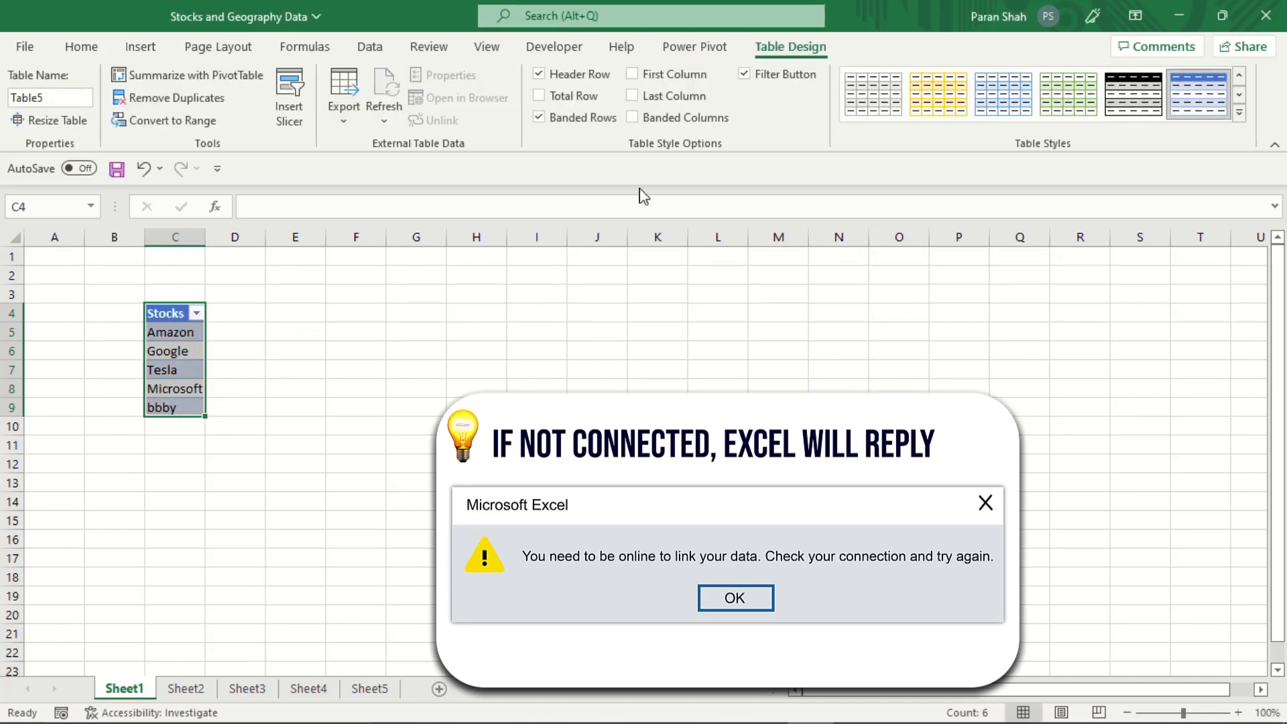
Apply the first, unshaded Light table style to the Stocks table and auto-fit column C.
left_click(1240, 112)
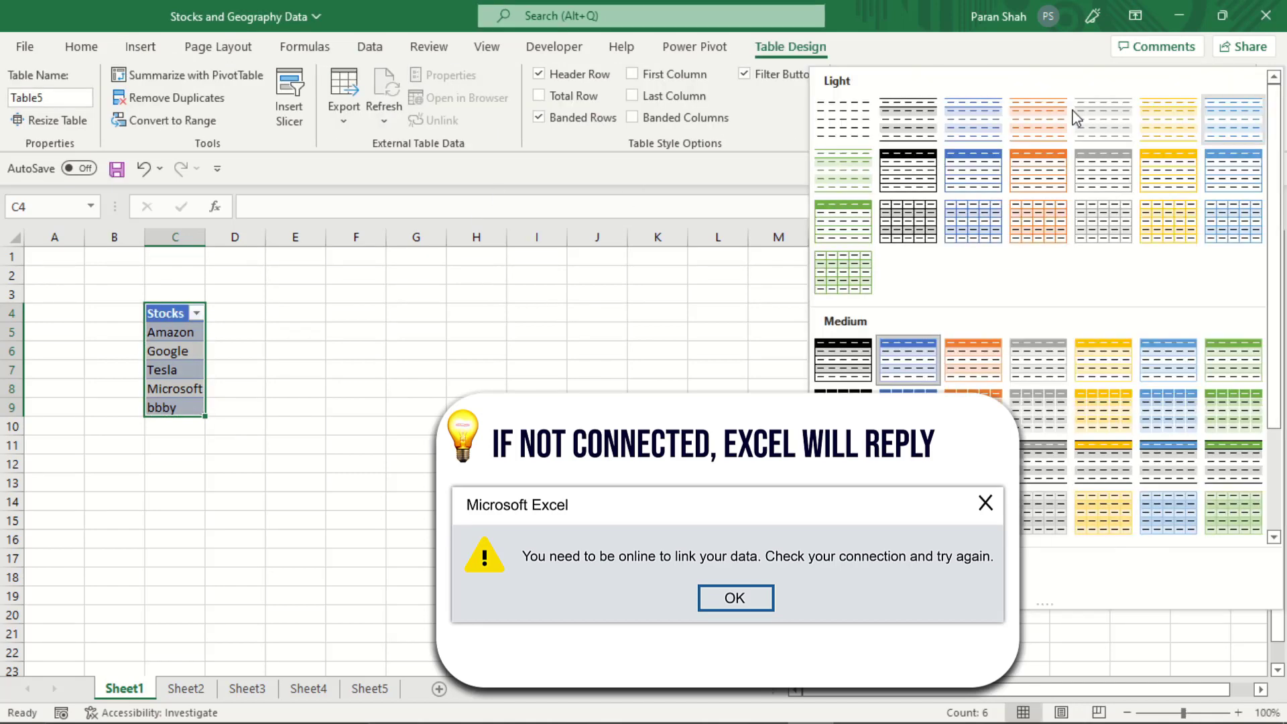
left_click(860, 132)
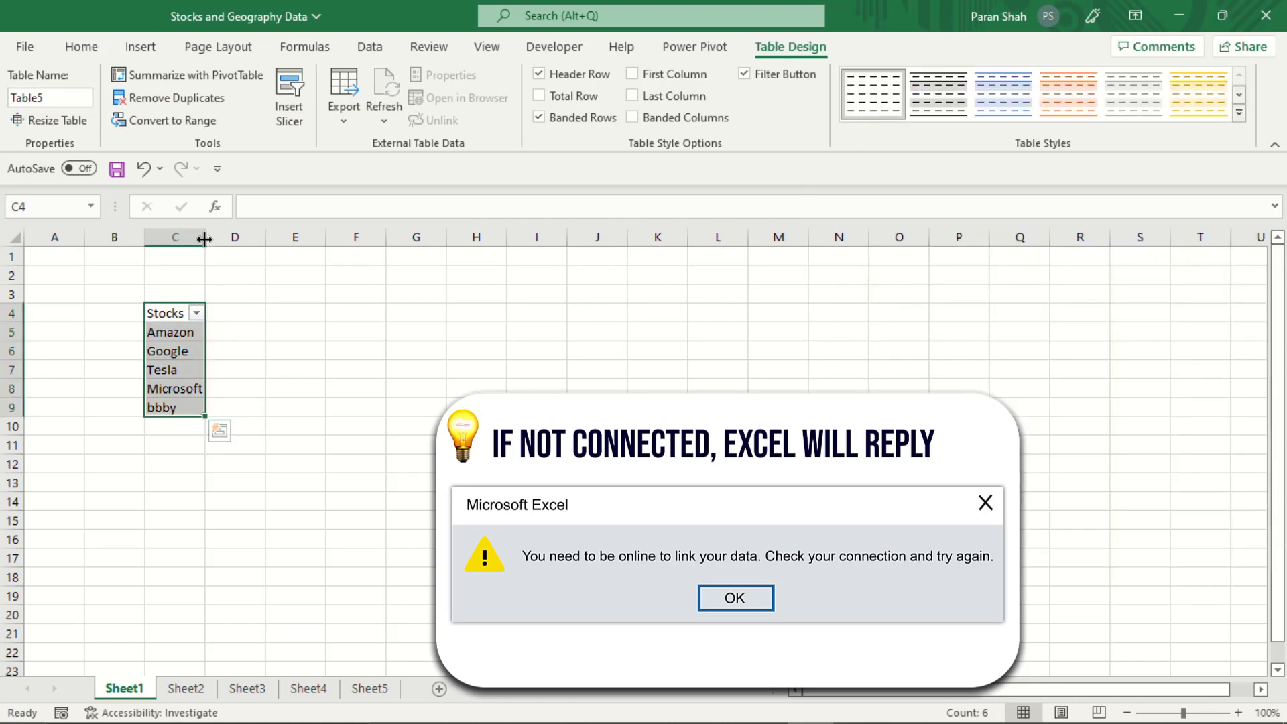
double_click(205, 238)
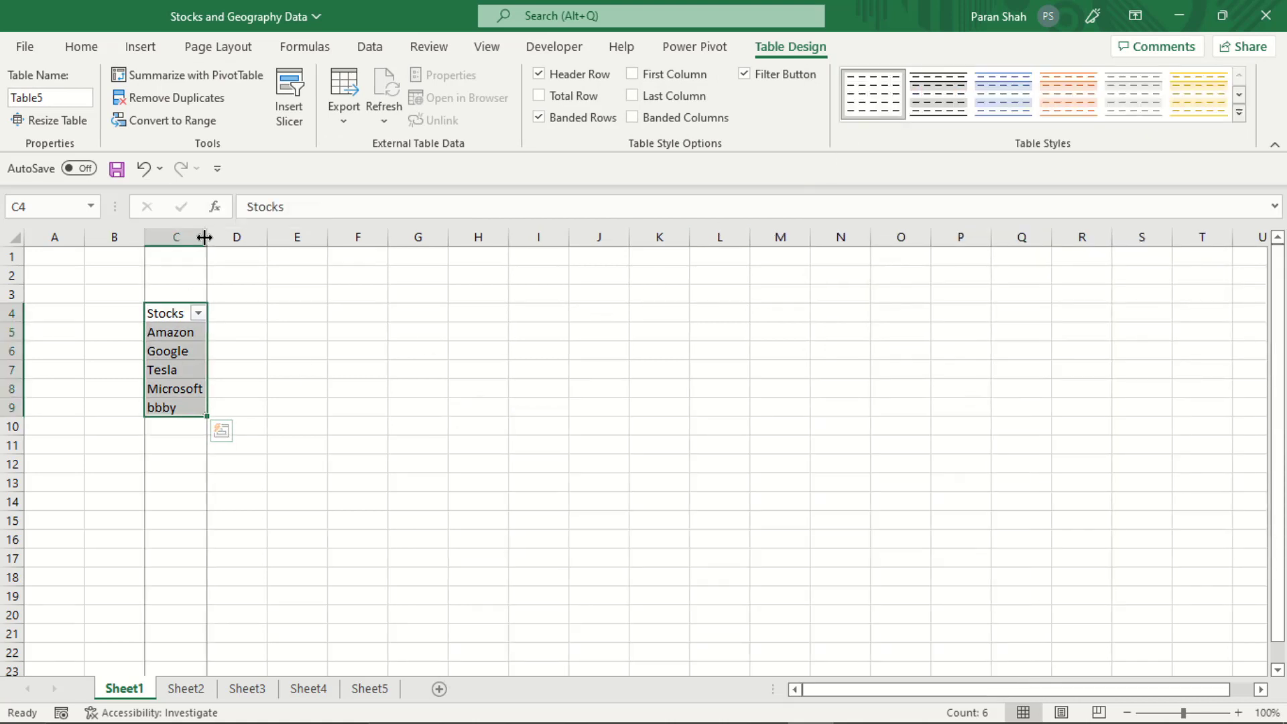
Convert the company names in the table to the Stocks data type and auto-fit column C to the full names.
left_click(369, 48)
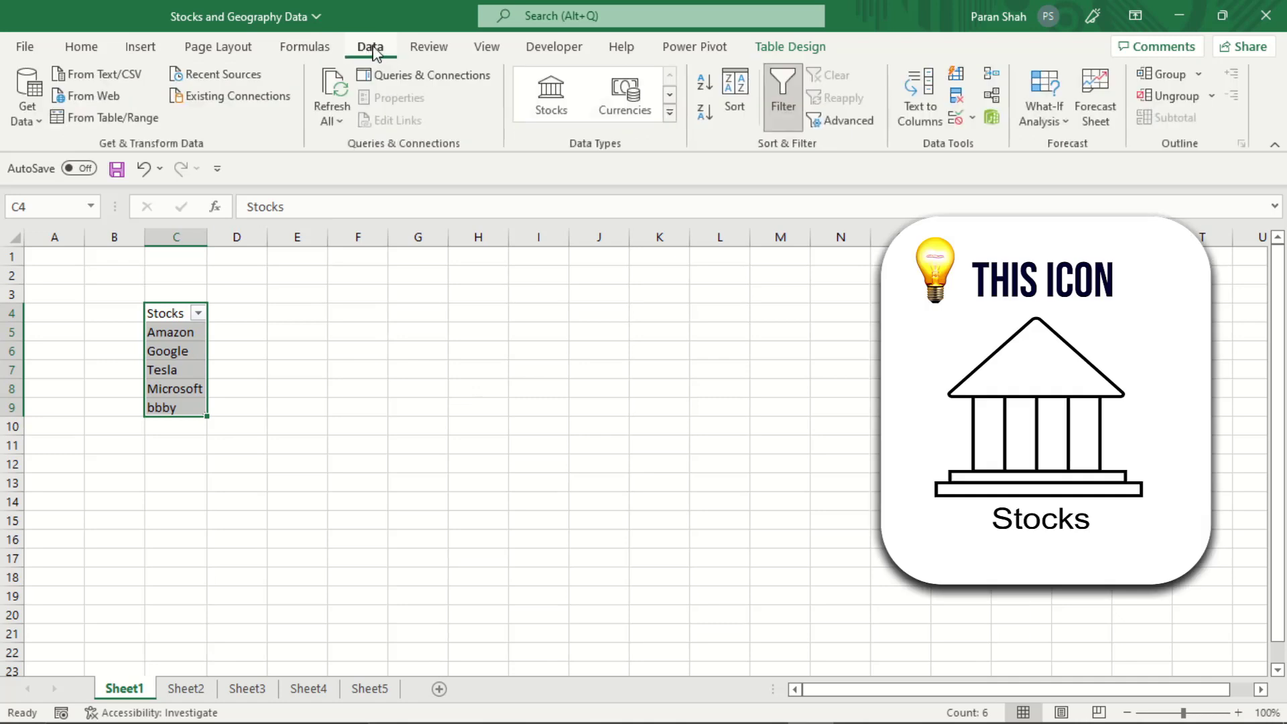
left_click(554, 102)
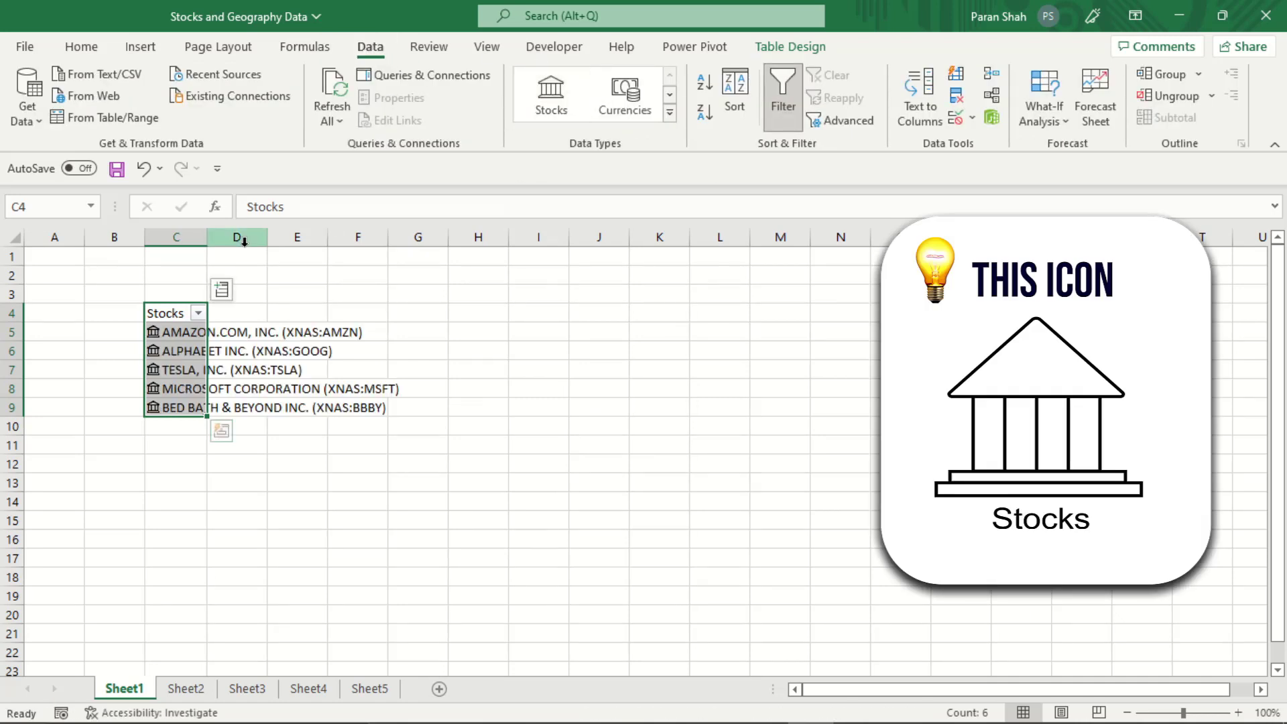
double_click(207, 240)
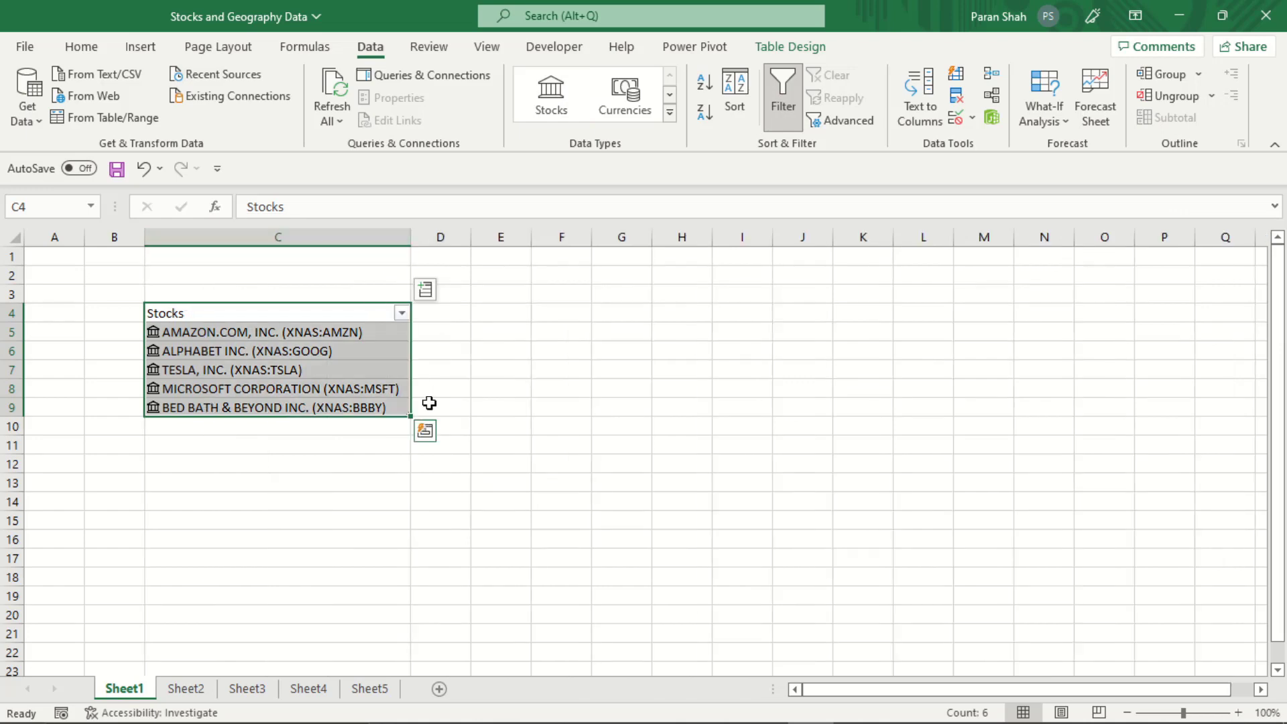
Add the Price field as a new column of the stocks table and widen column D slightly.
left_click(428, 295)
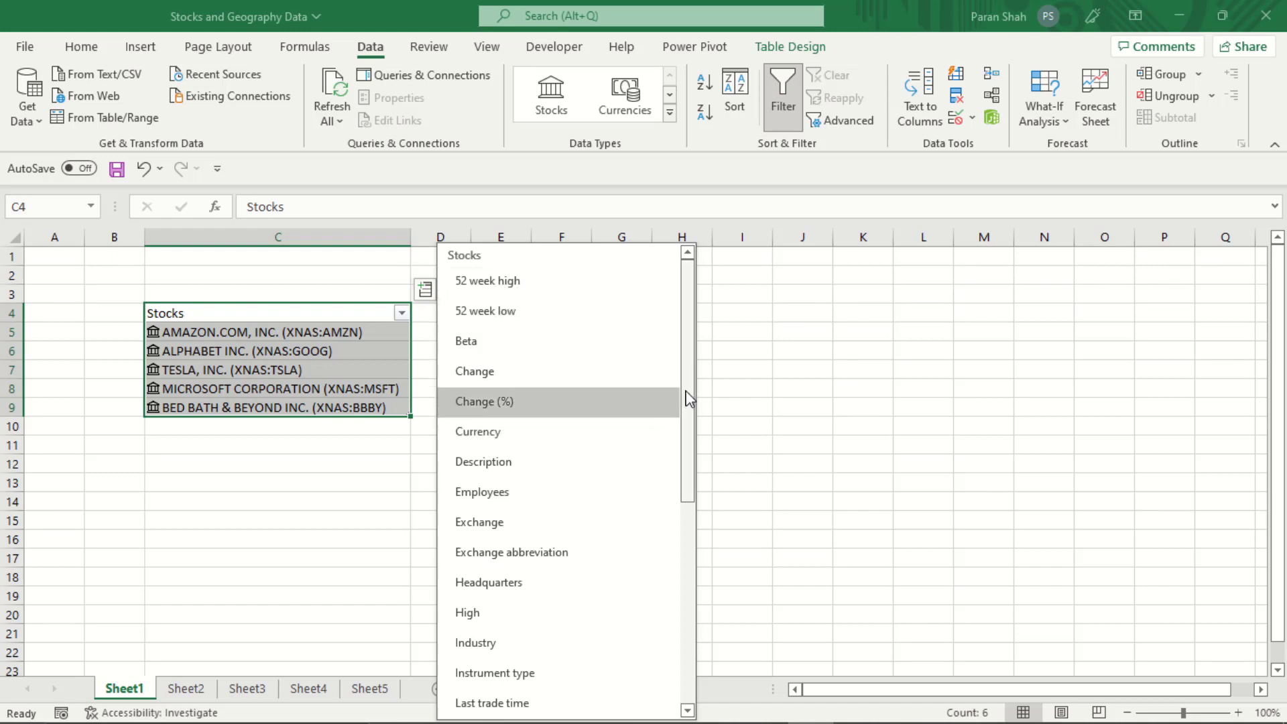
left_click_drag(689, 398, 697, 602)
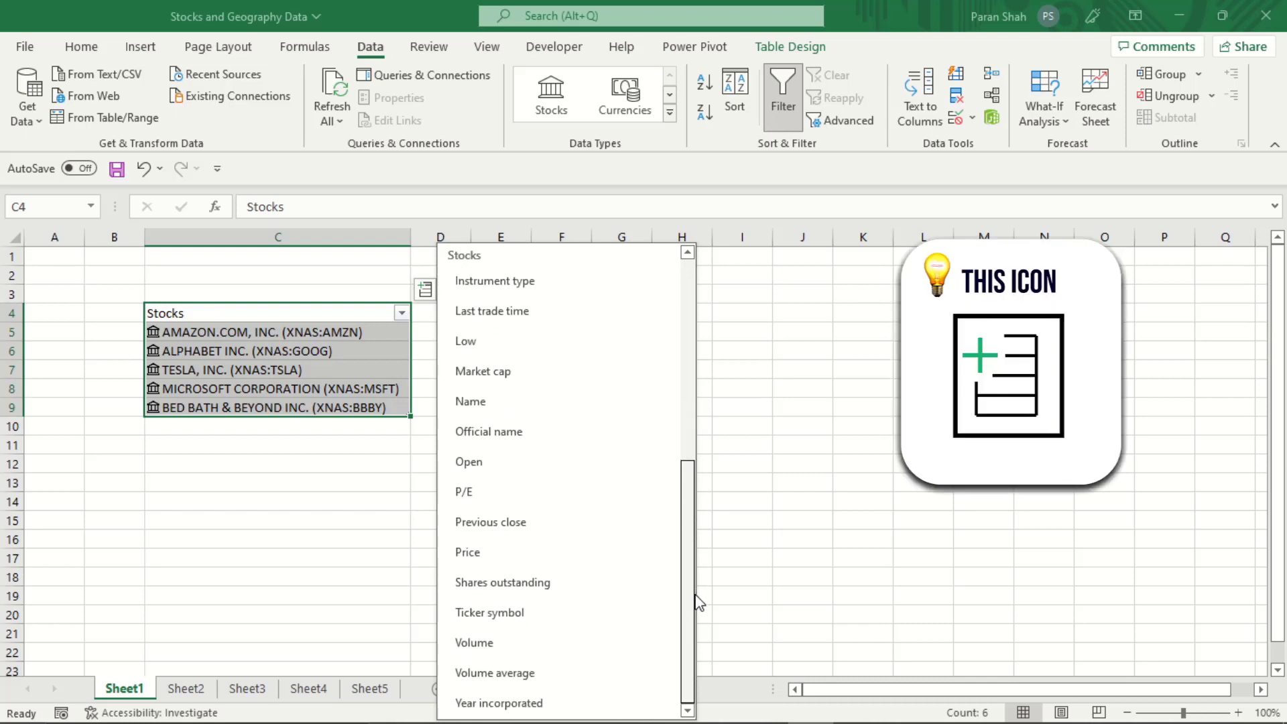
left_click(564, 559)
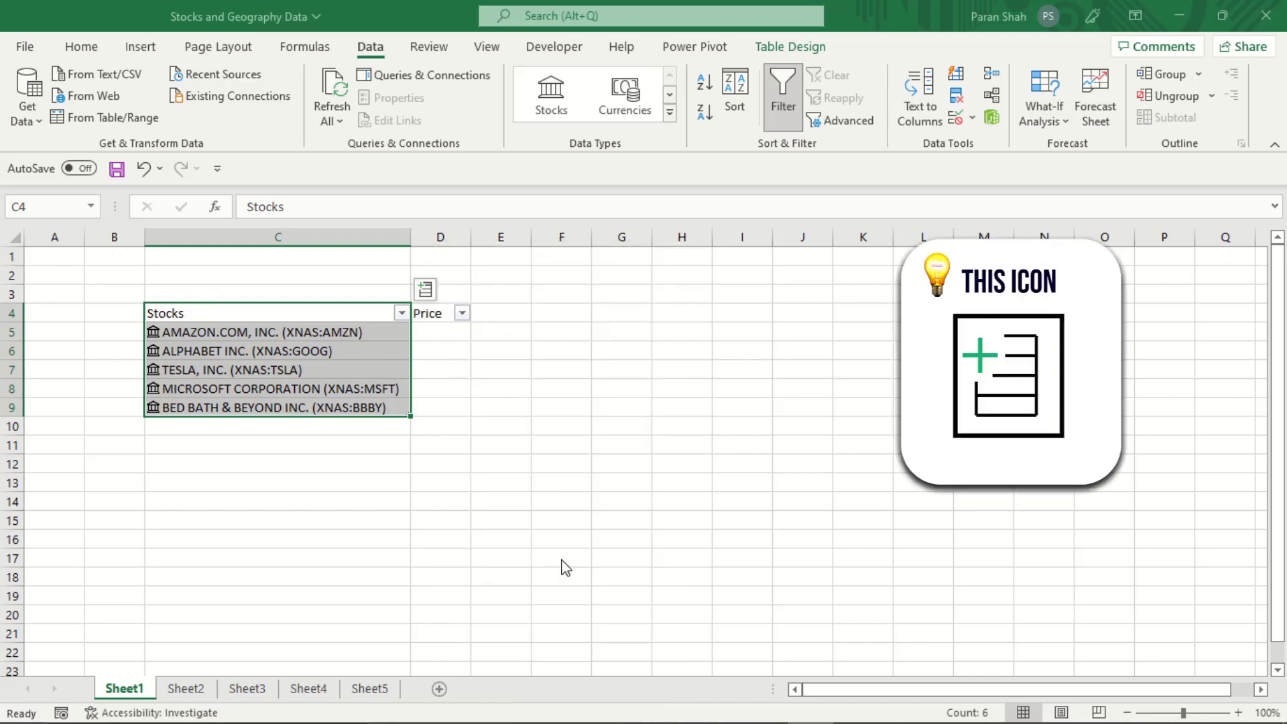
double_click(472, 239)
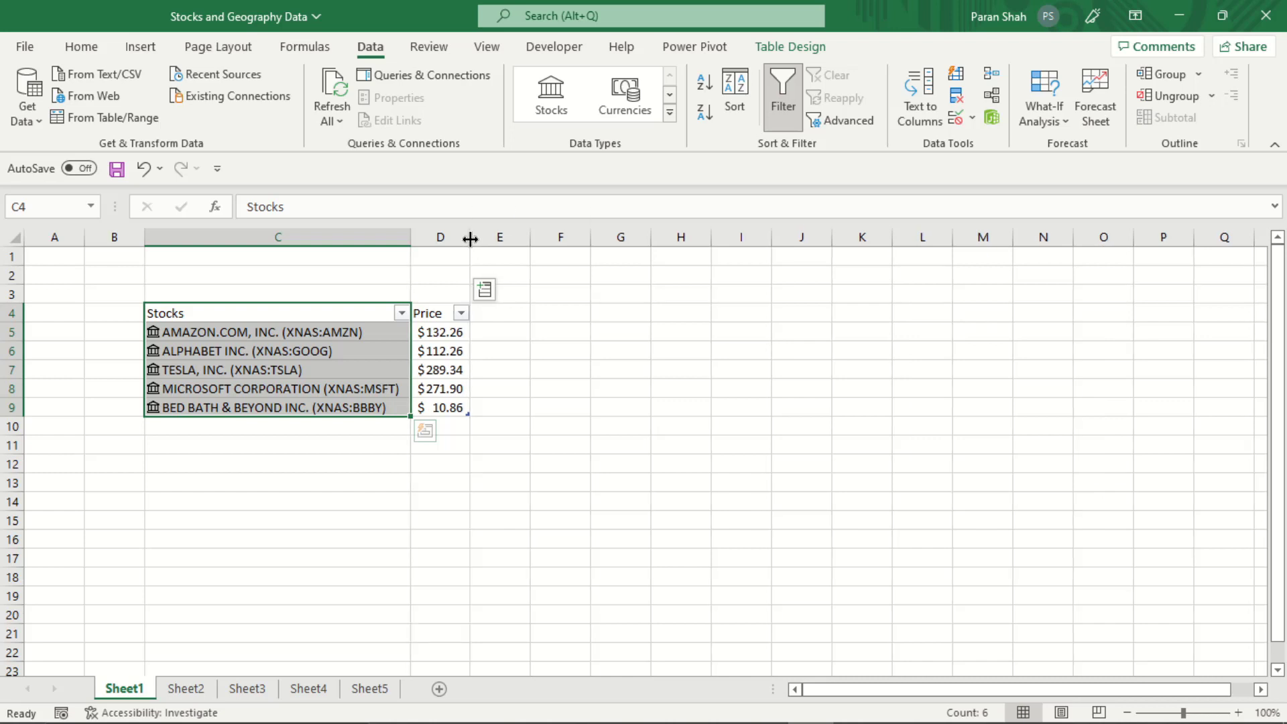
left_click_drag(471, 239, 482, 240)
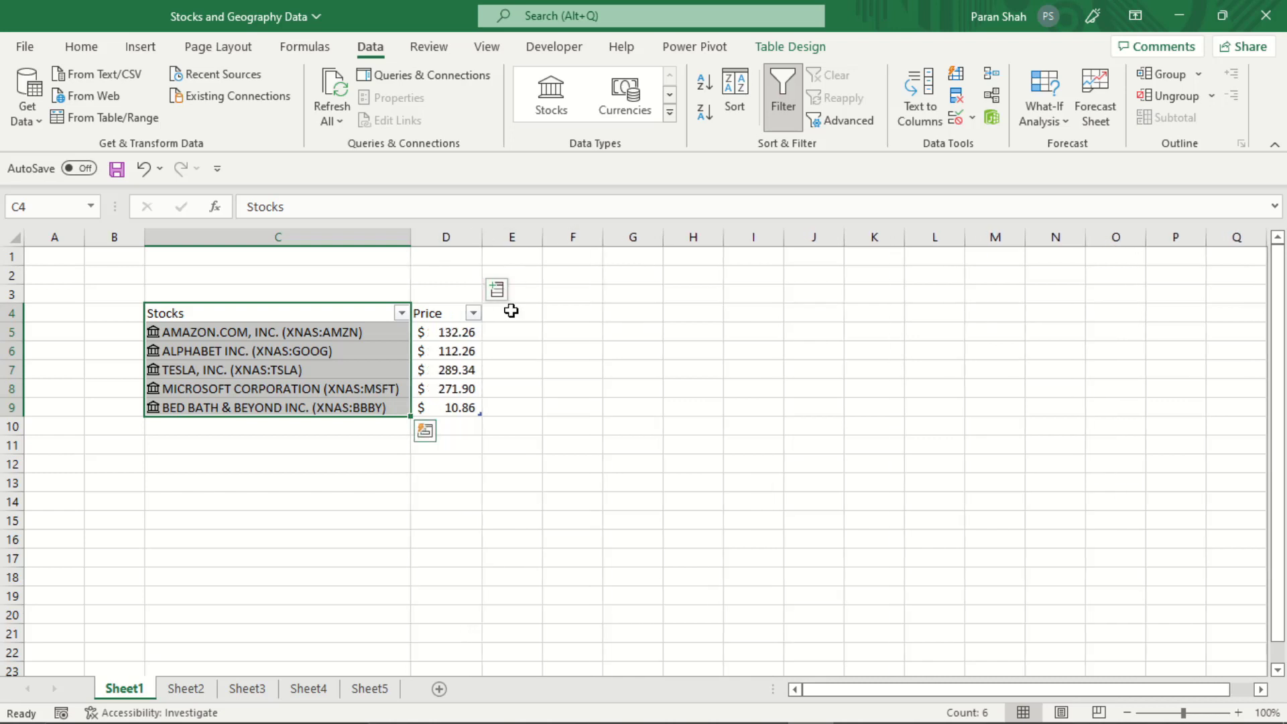
Add the Open field as a new column next to Price in the stocks table.
left_click(498, 290)
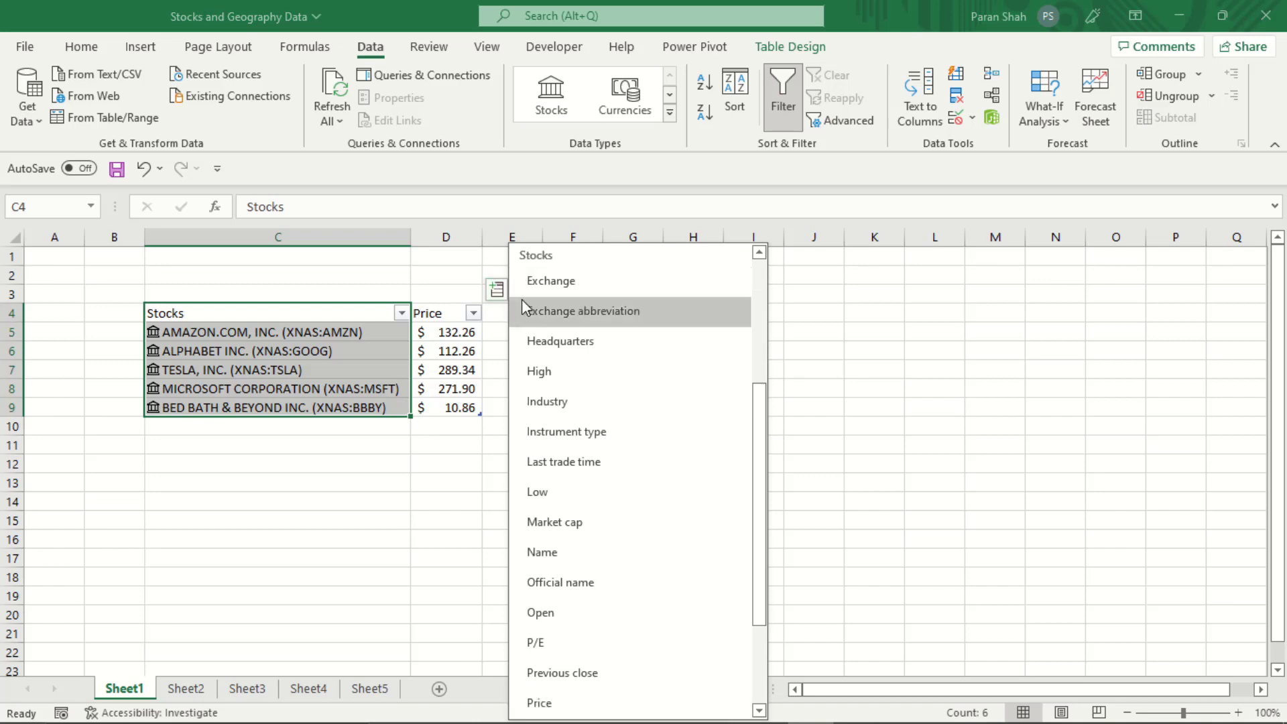
left_click_drag(763, 420, 760, 425)
left_click(605, 595)
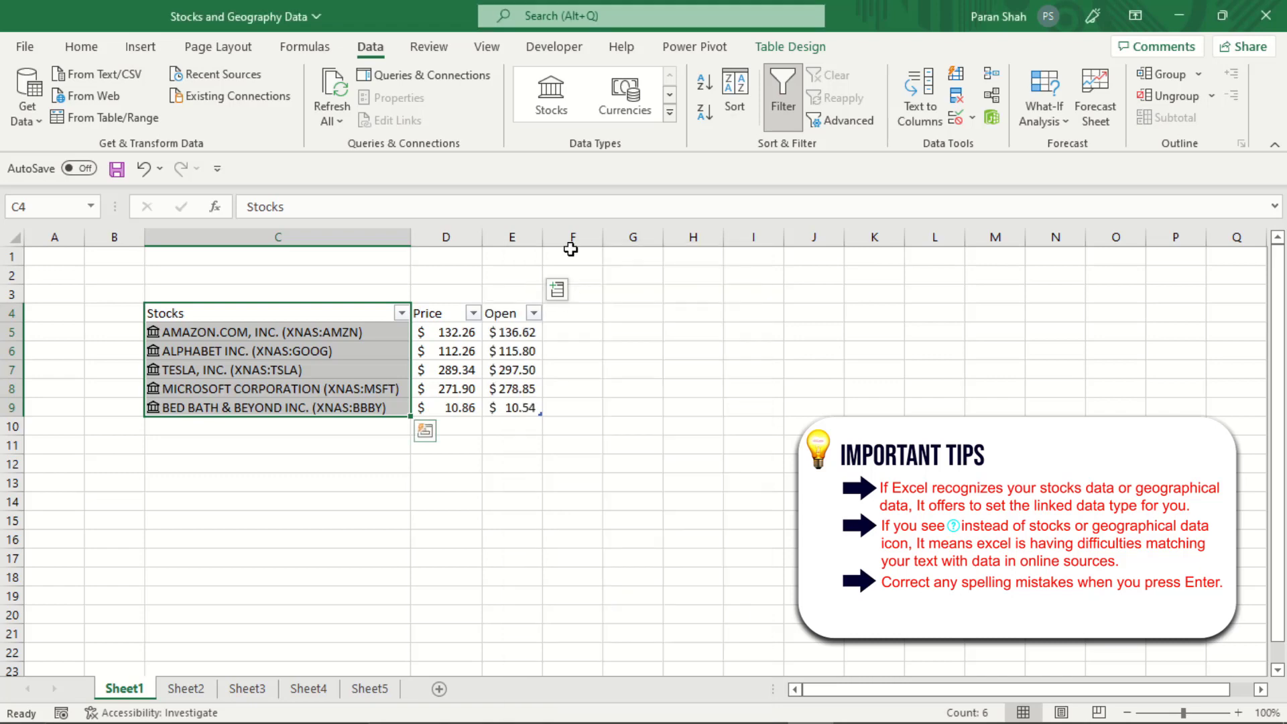
Add the High field as a new column next to Open in the stocks table.
left_click(557, 311)
left_click(525, 331)
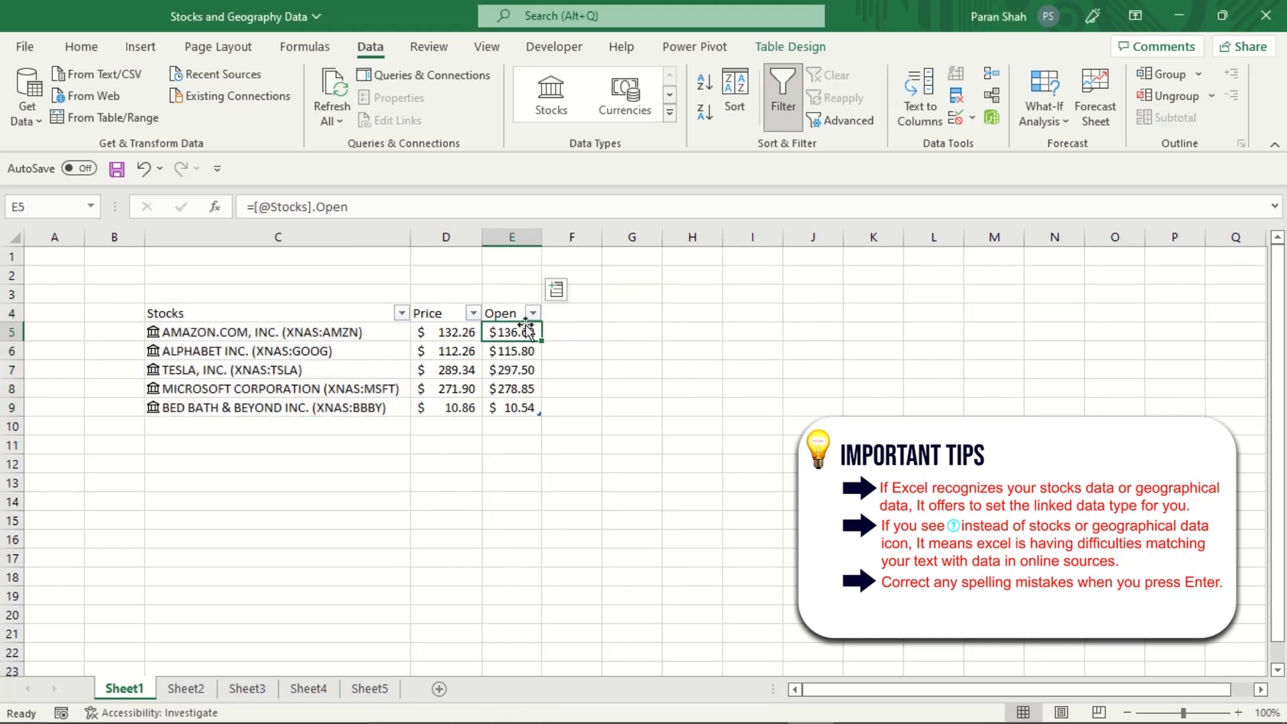
left_click(559, 295)
scroll(822, 422, "down", 1)
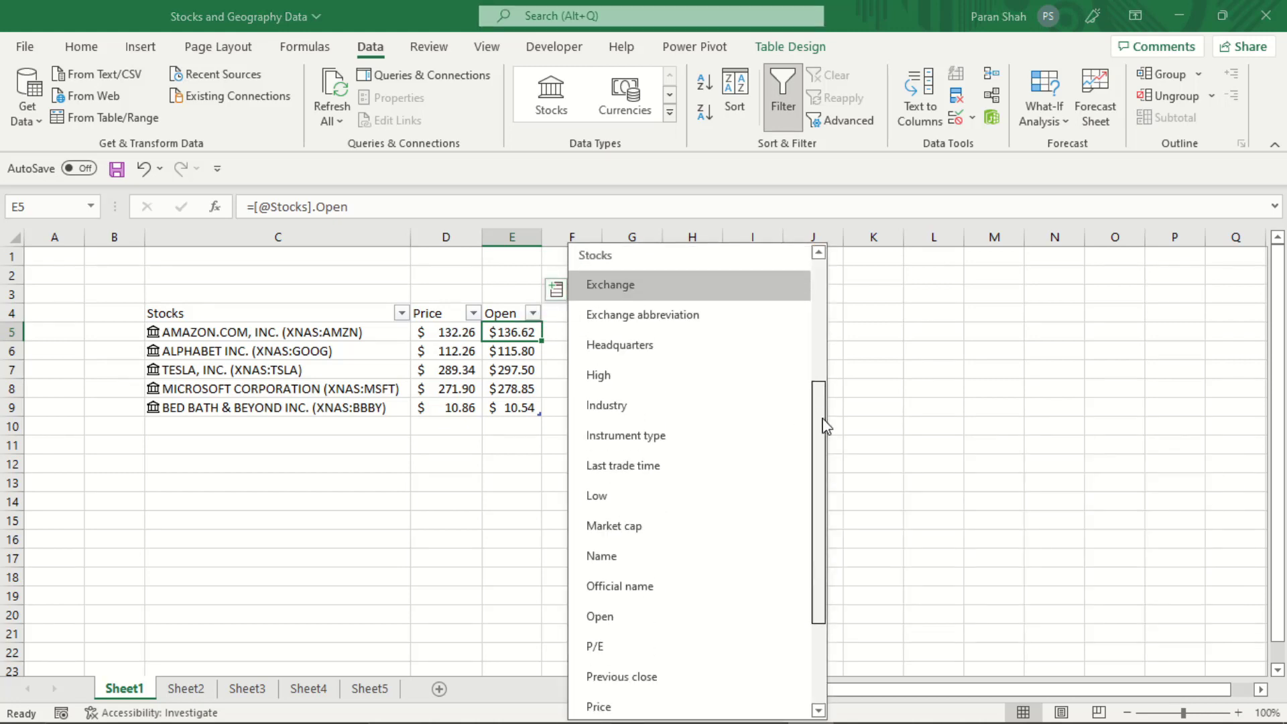
left_click_drag(823, 419, 829, 469)
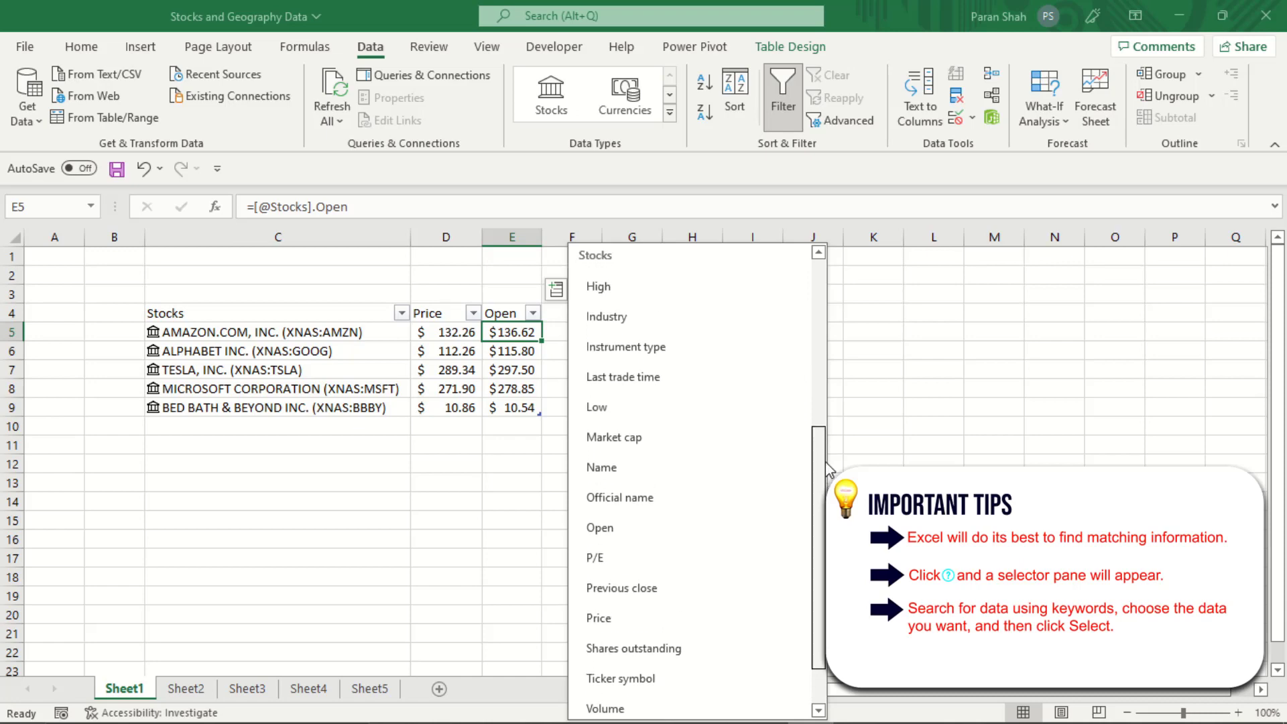
left_click(675, 289)
Add the Low field as a new column next to High in the stocks table.
left_click(617, 291)
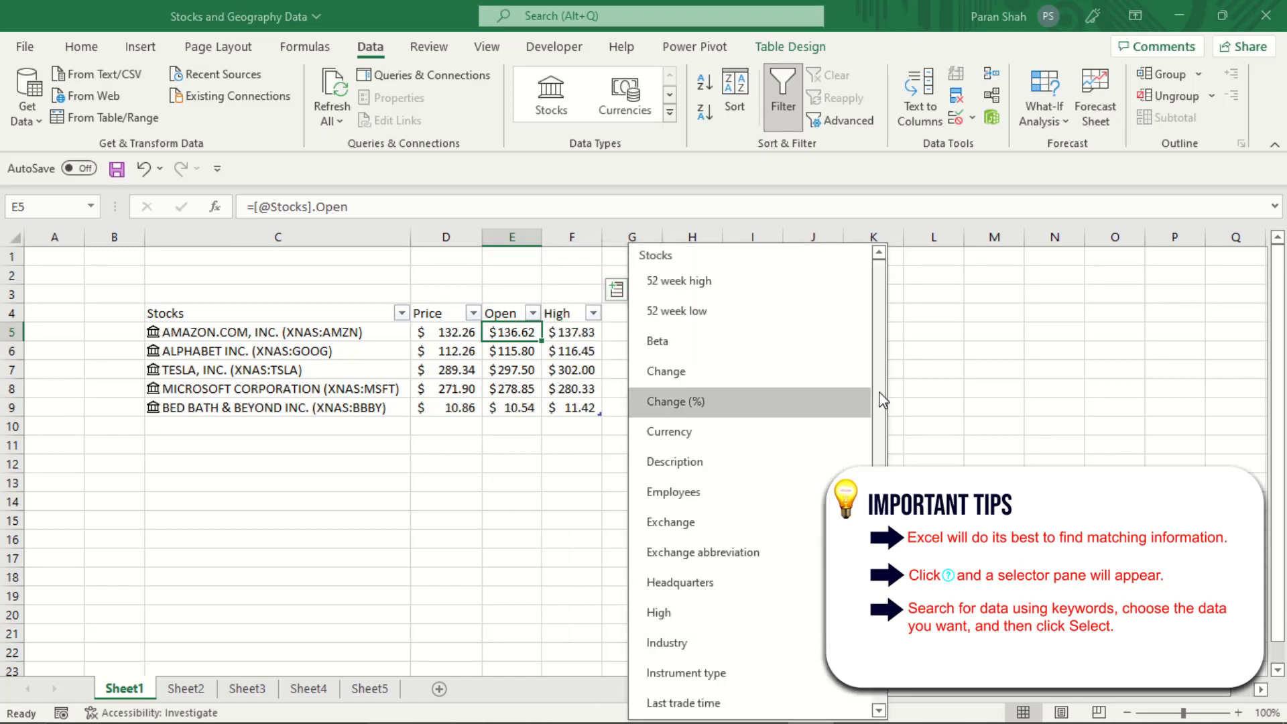
scroll(880, 388, "down", 2)
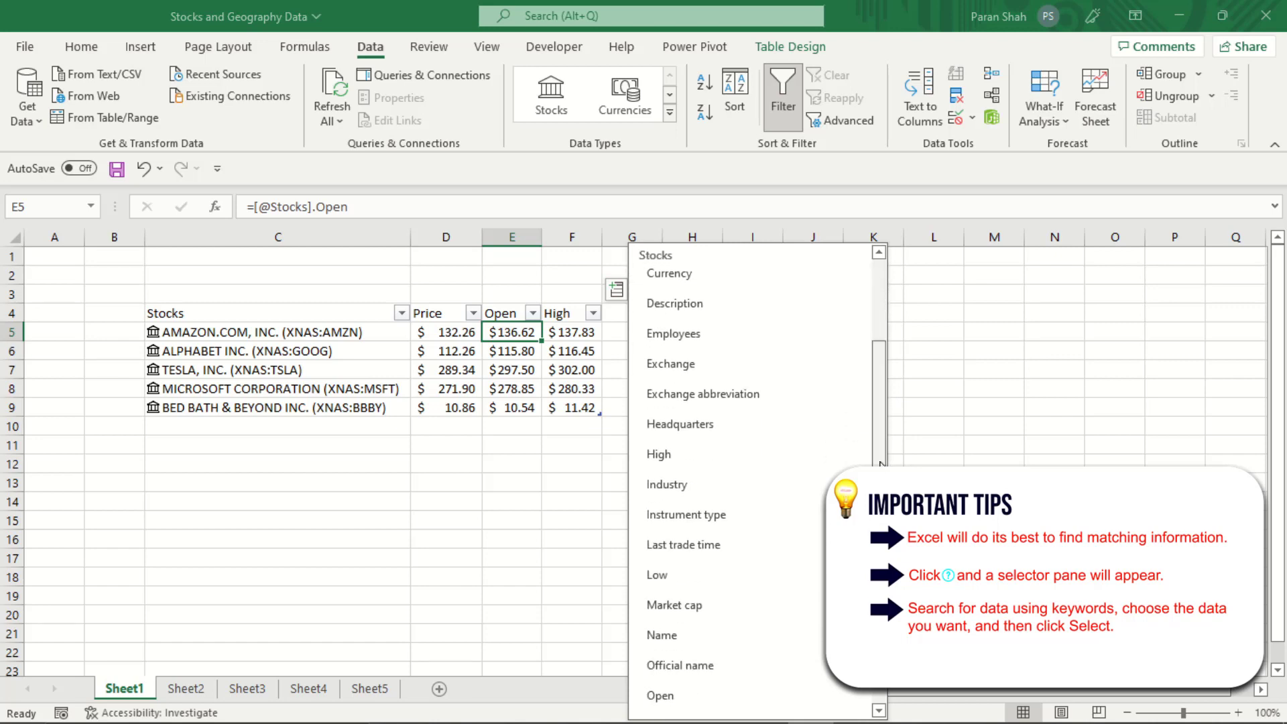
left_click(739, 568)
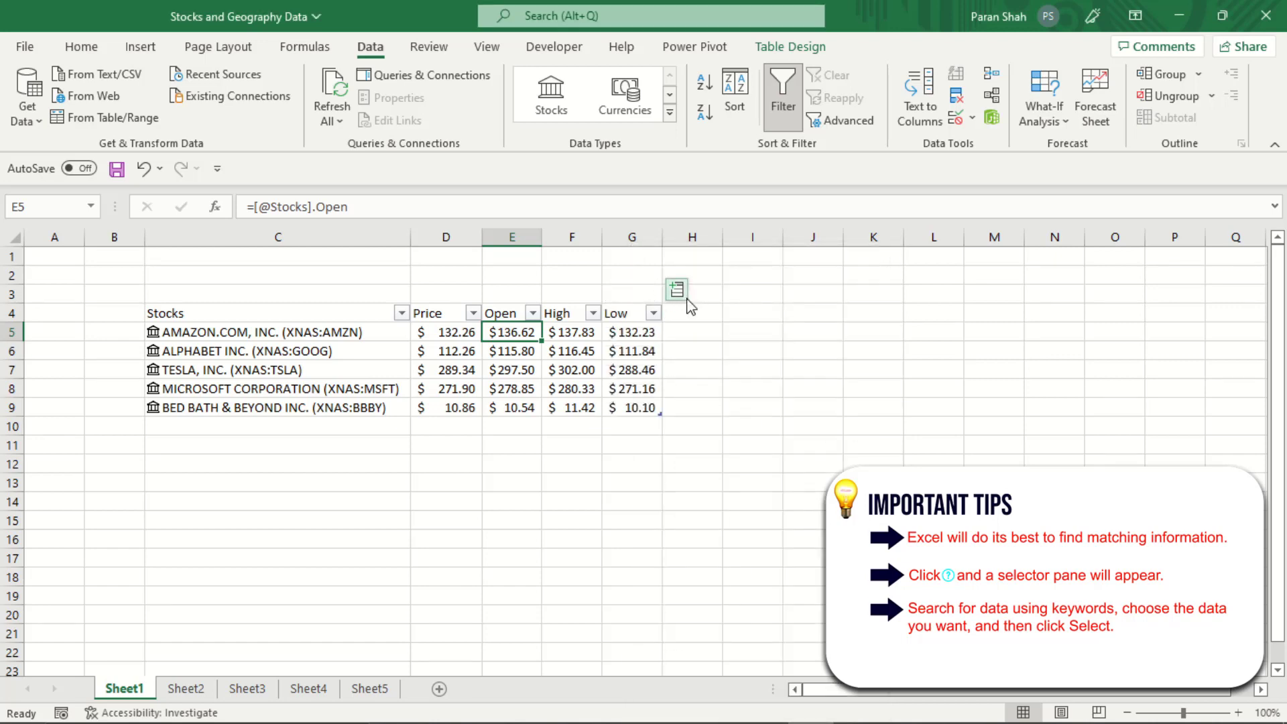
Add the Previous close field as a new column next to Low and auto-fit column H.
left_click(677, 291)
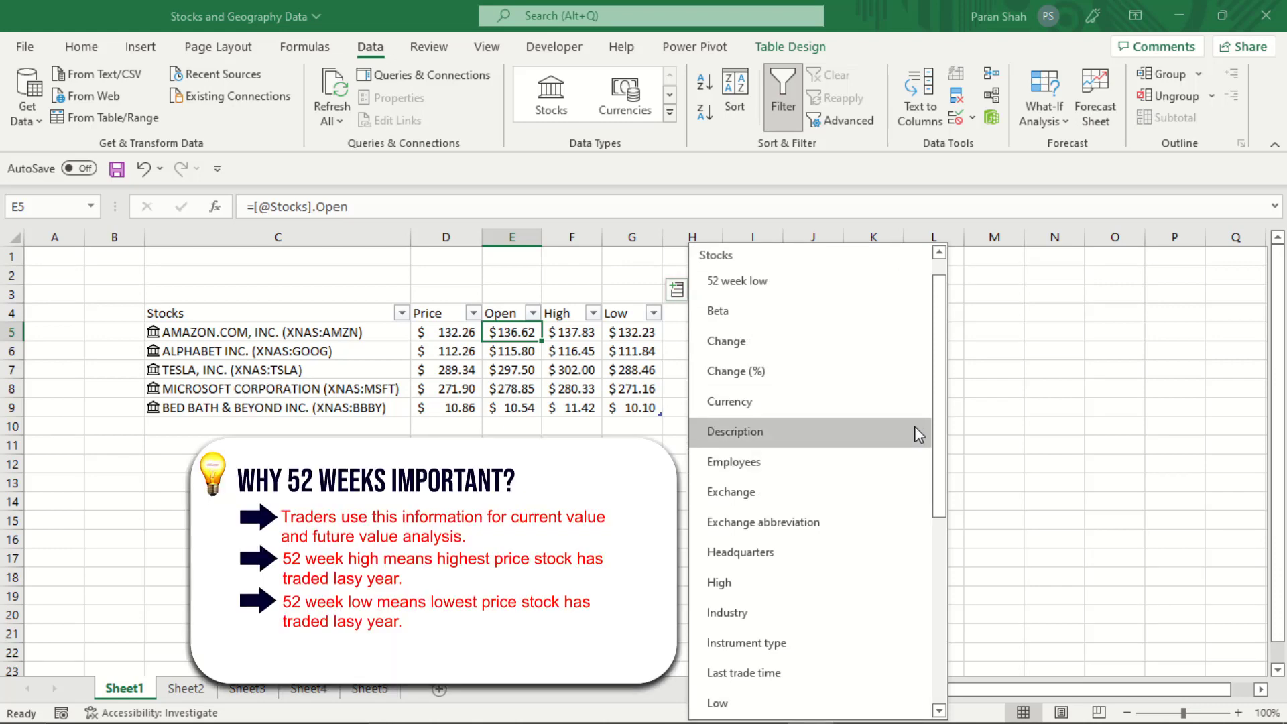
left_click_drag(939, 426, 946, 484)
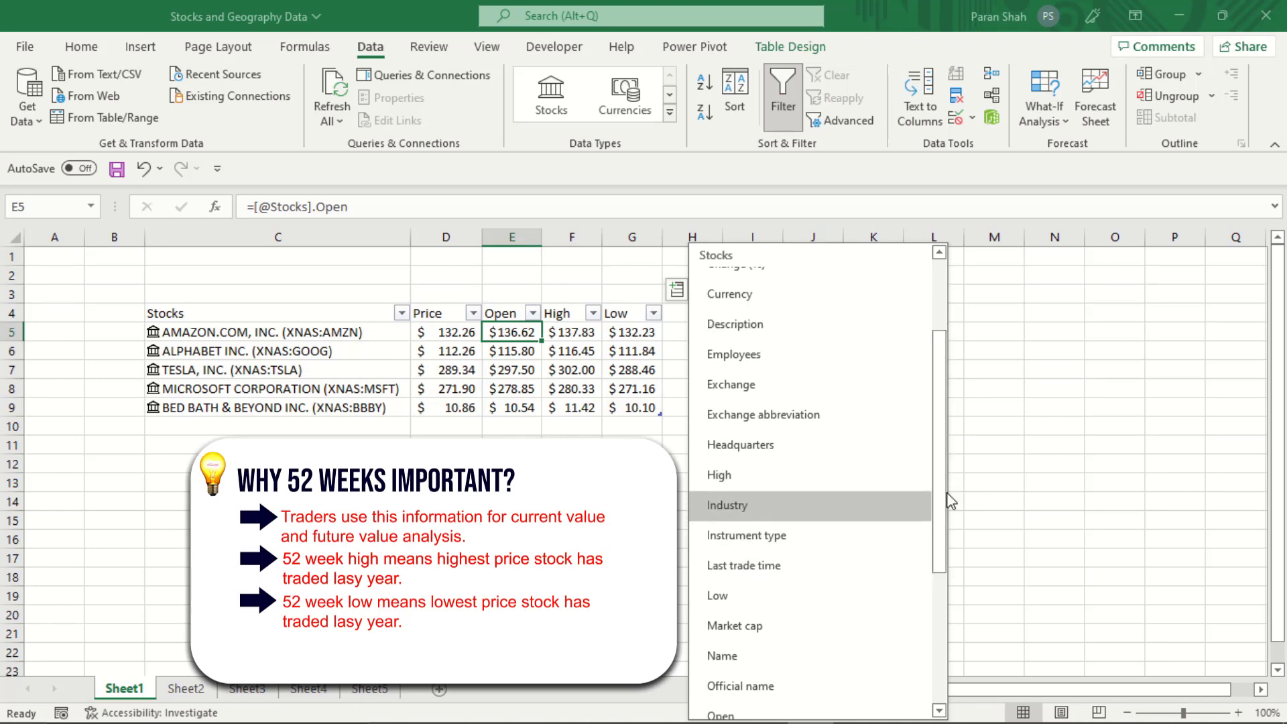
left_click_drag(939, 497, 944, 642)
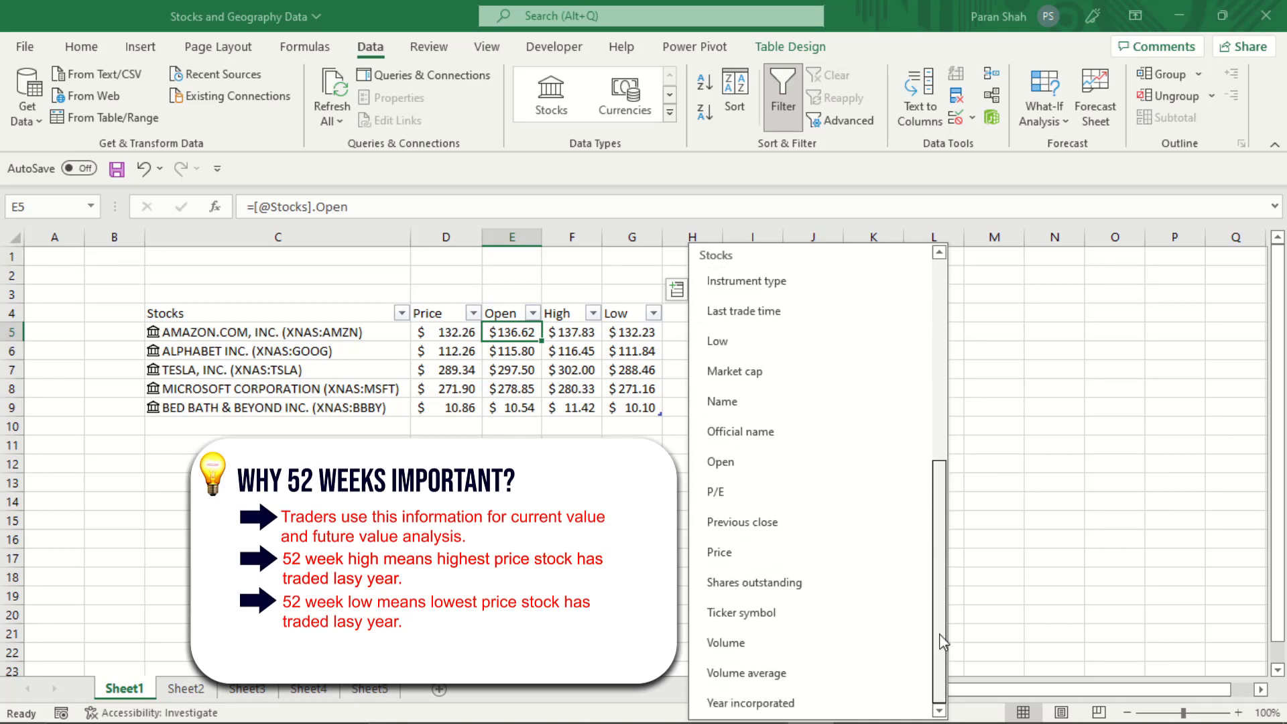
left_click(798, 524)
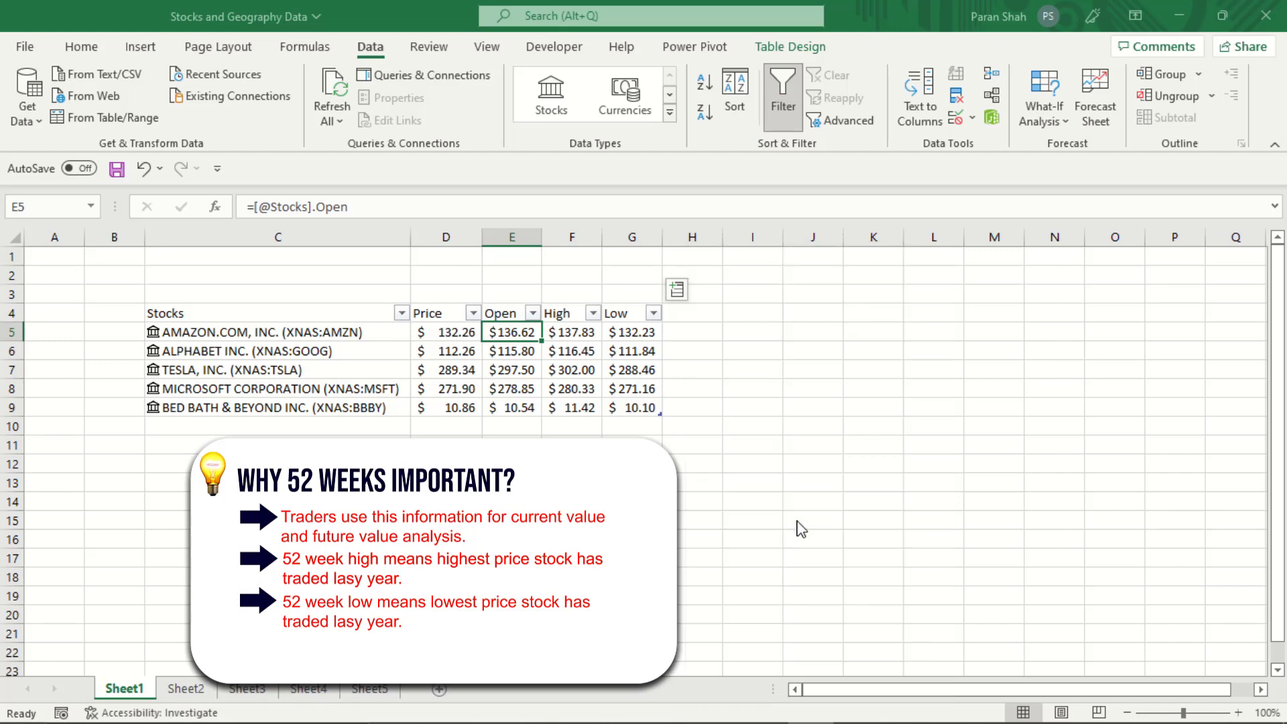
double_click(724, 245)
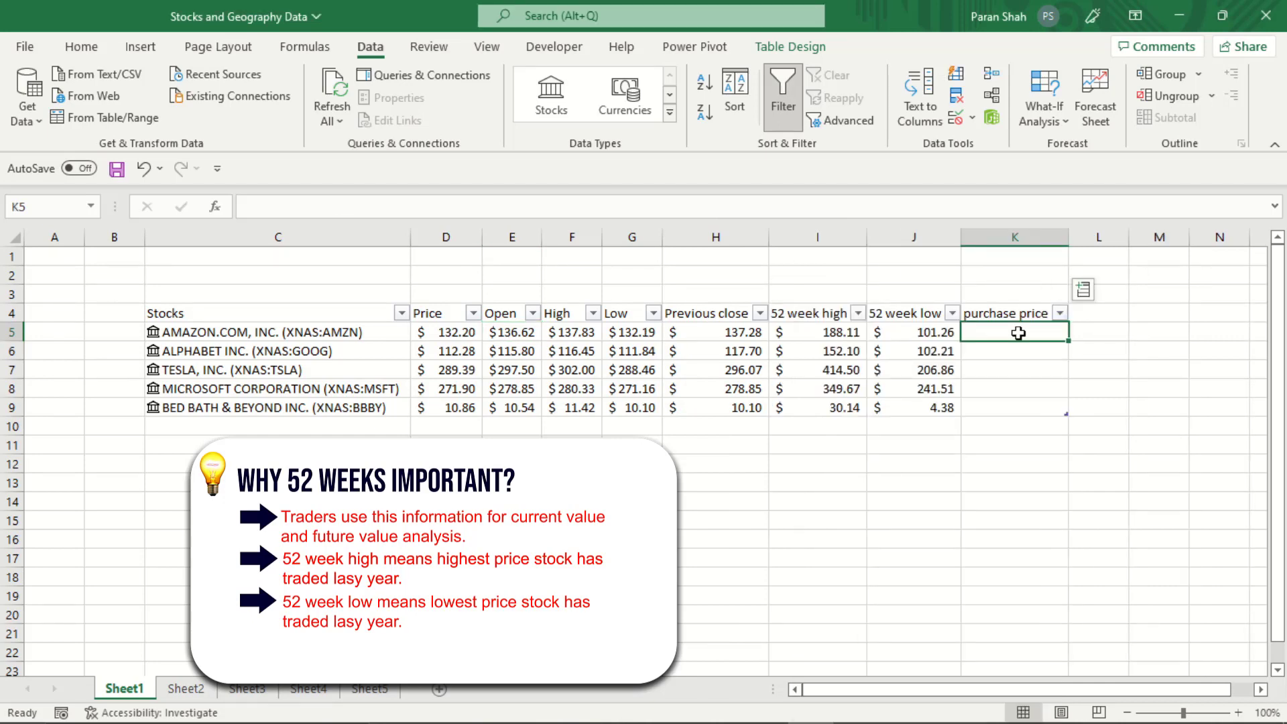
Enter purchase prices of 130 for Amazon and 120 for Alphabet in the purchase price column.
type("130")
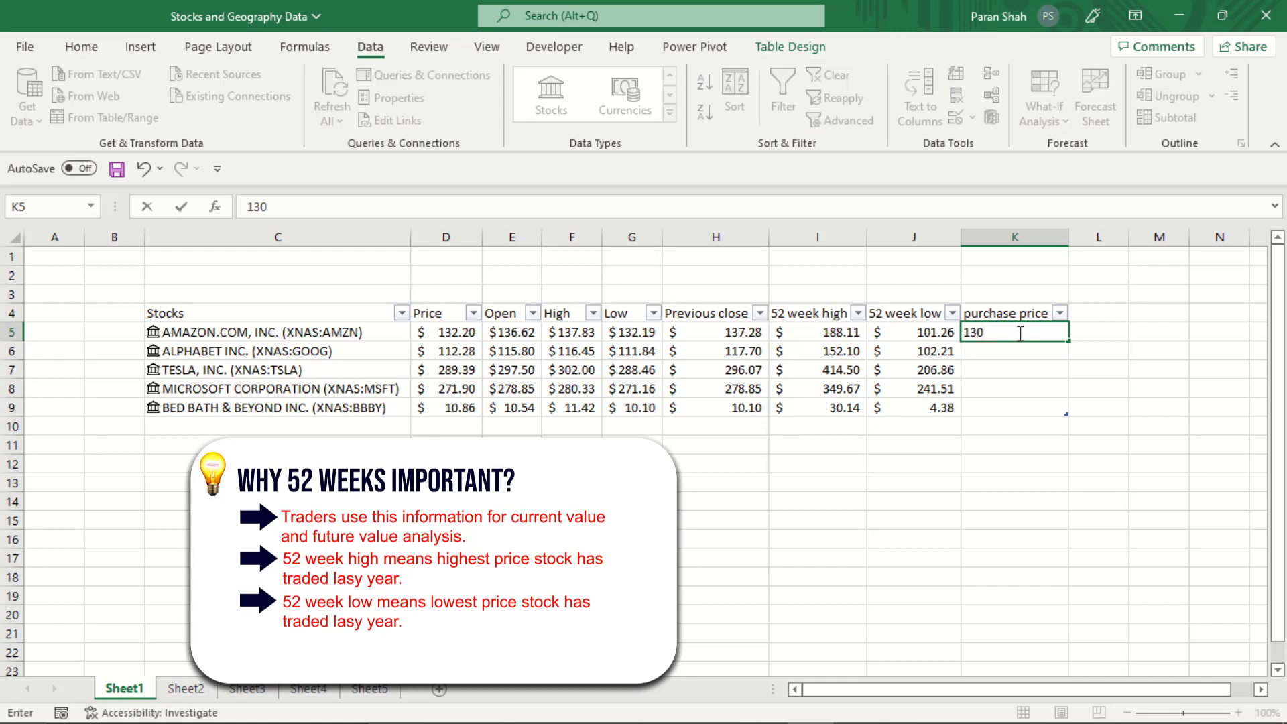
key("Return")
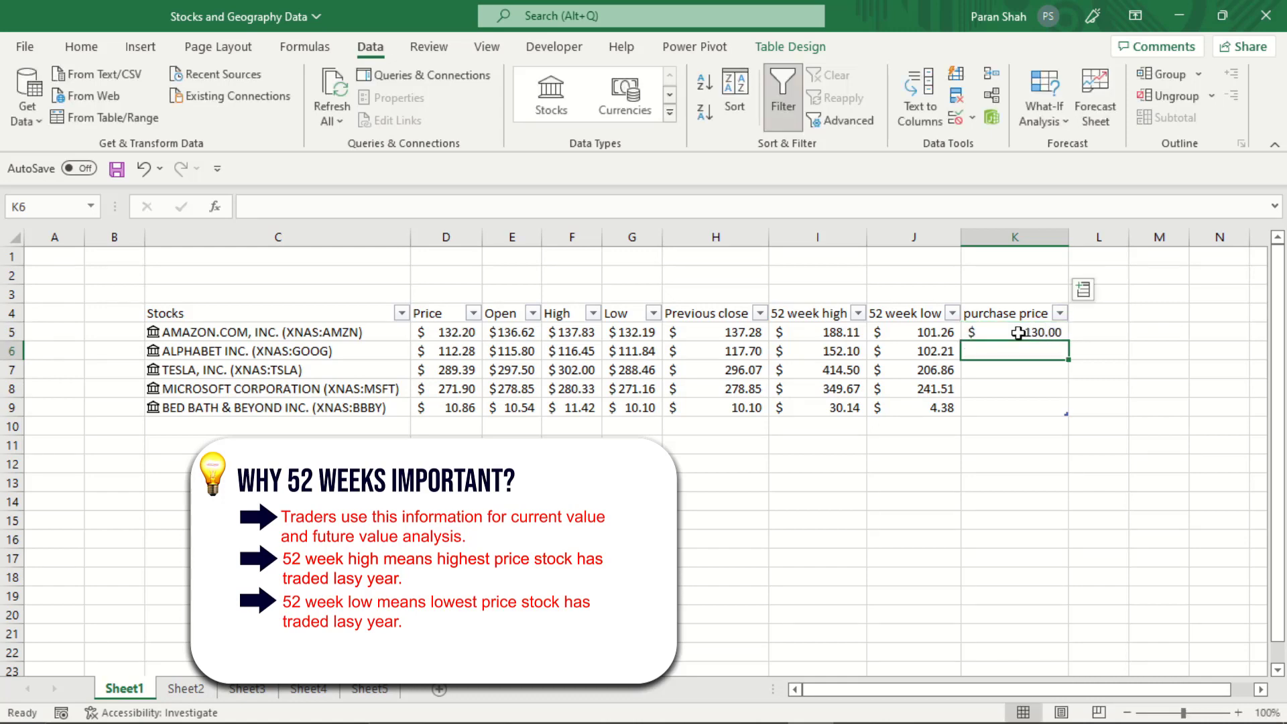
type("120")
key("Return")
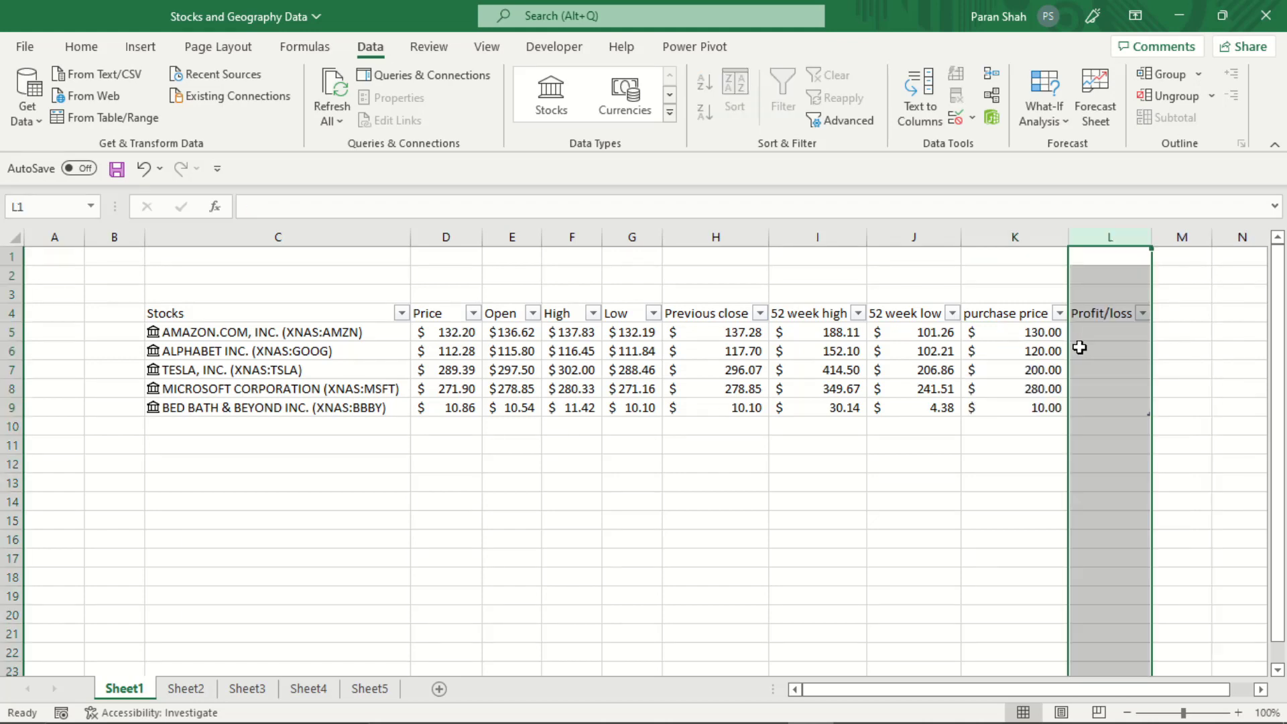
left_click(1084, 334)
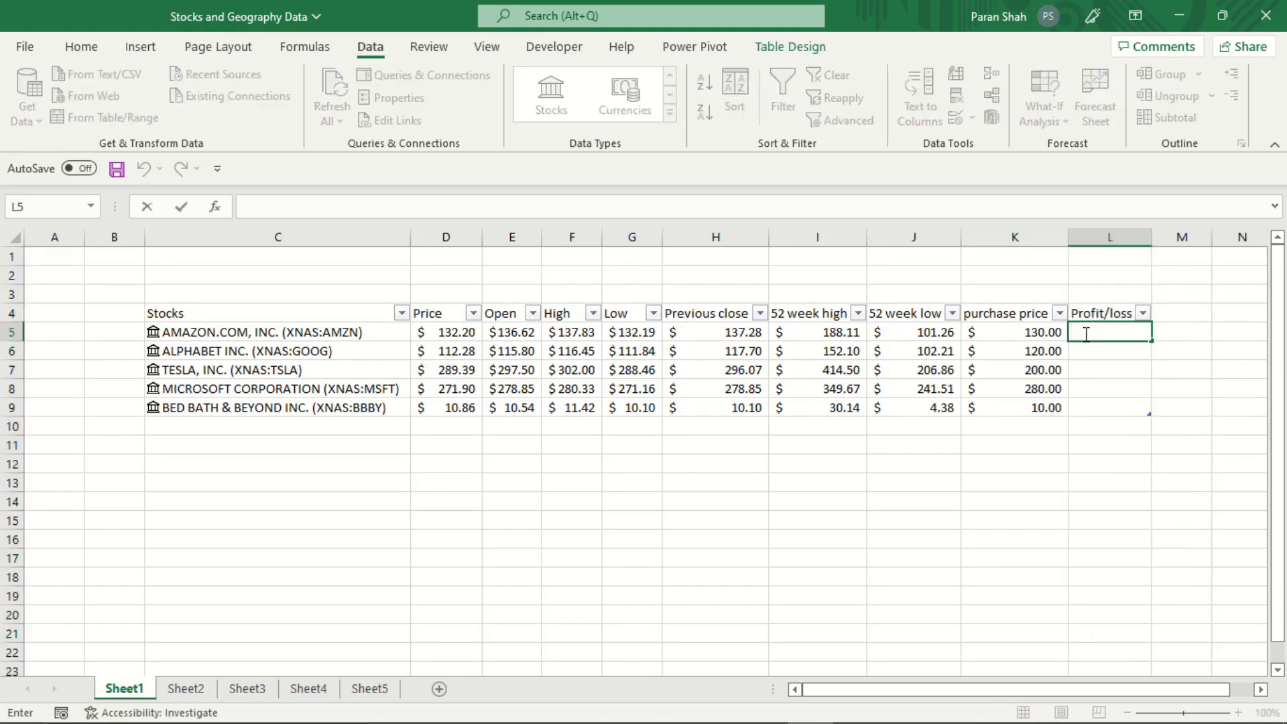
left_click(445, 333)
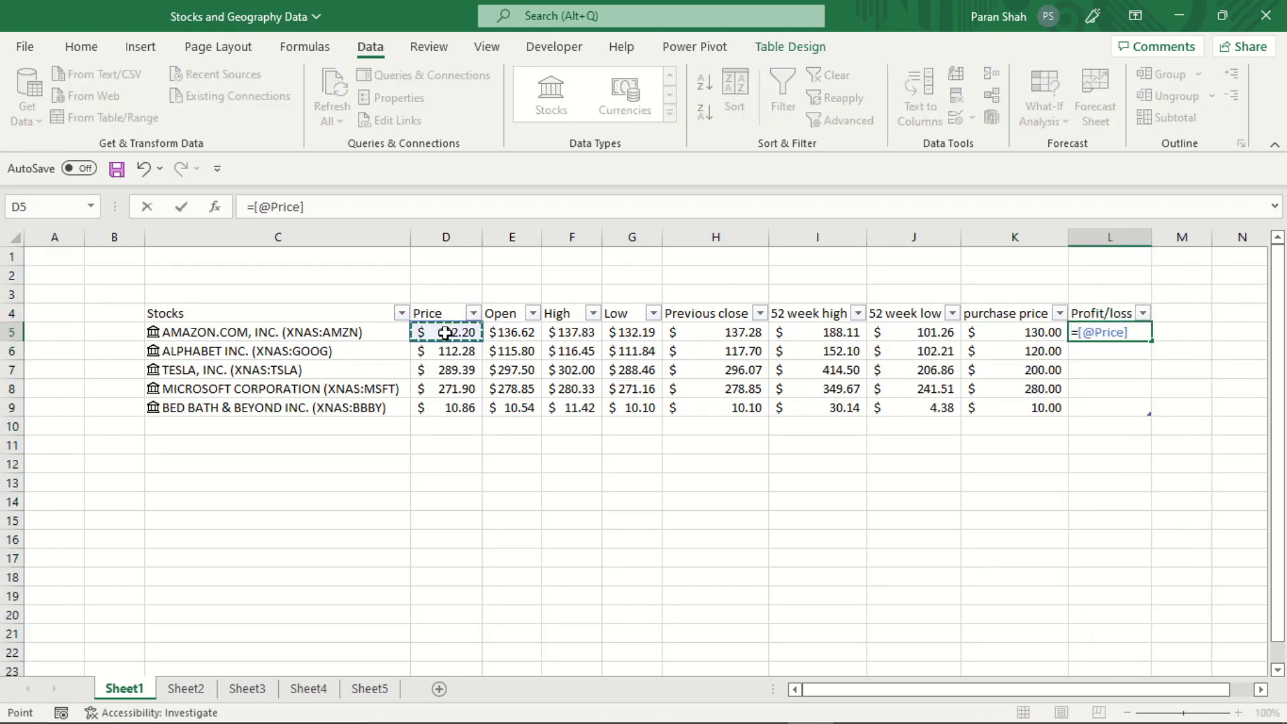
type("-")
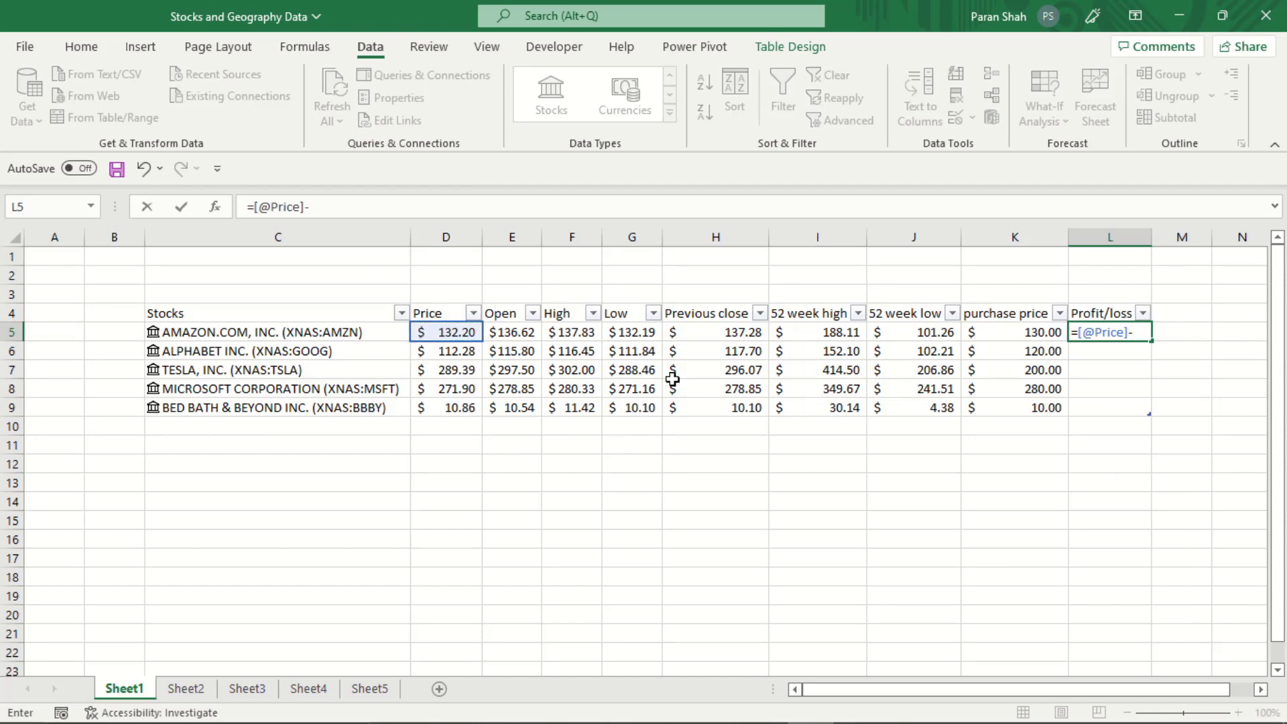
left_click(990, 333)
key("Return")
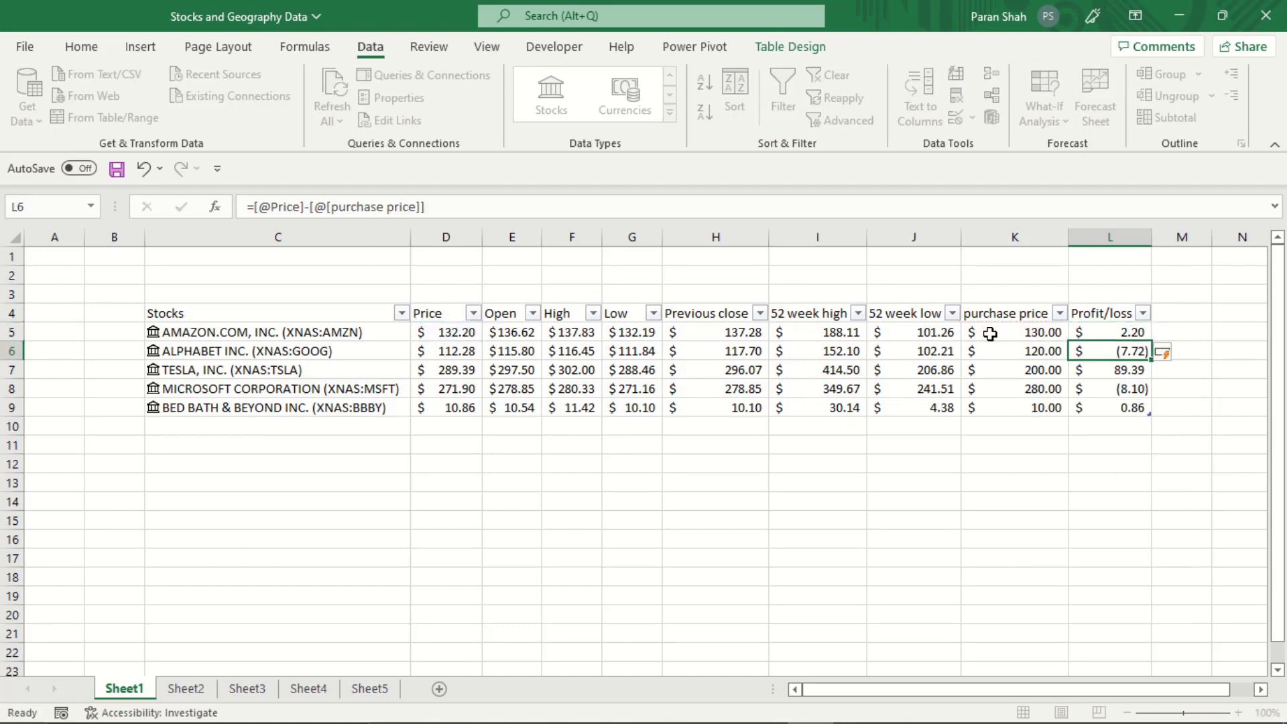
left_click(1074, 425)
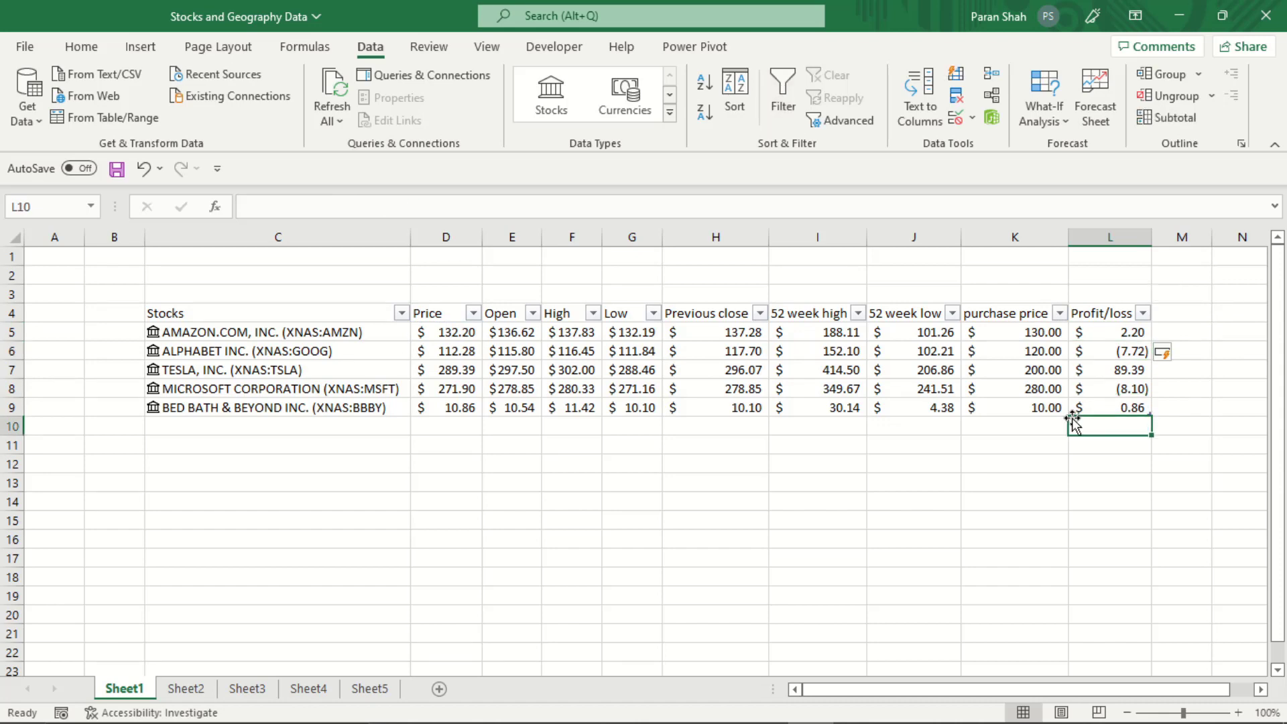
left_click_drag(1110, 331, 1118, 426)
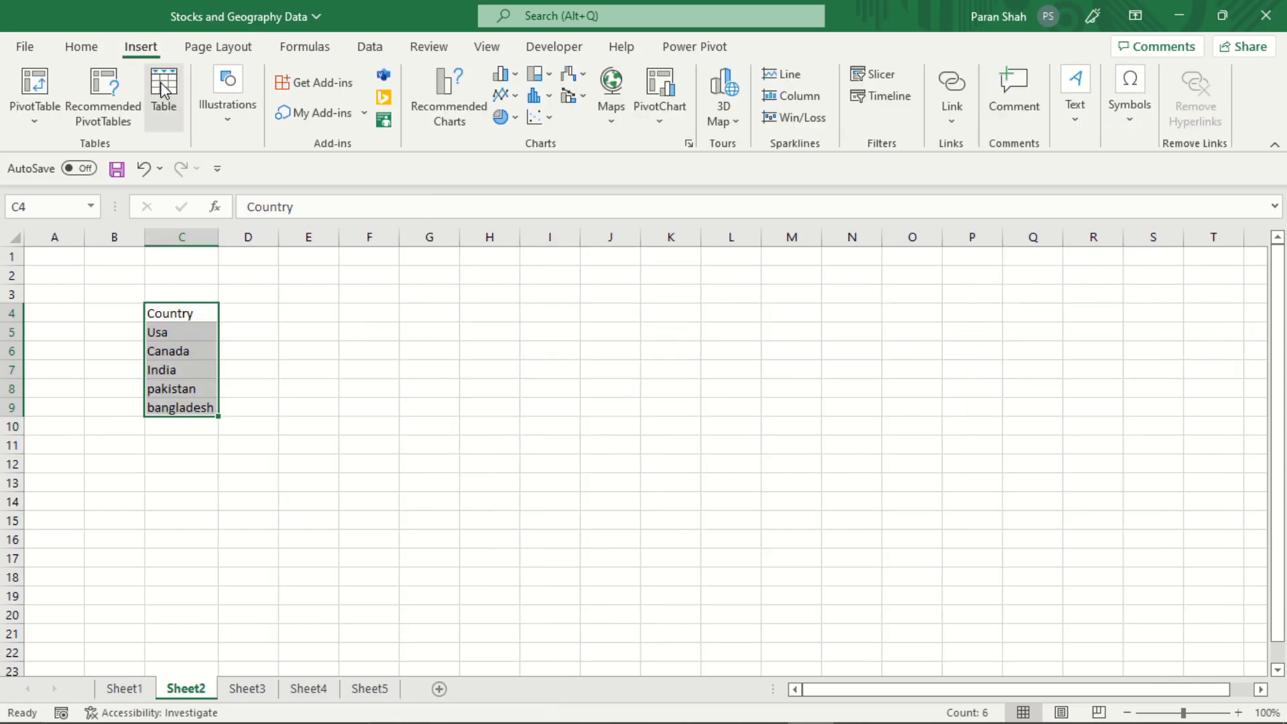
Convert the Country list in C4:C9 on Sheet2 into a table with headers and apply the plain, unshaded table style.
left_click(163, 88)
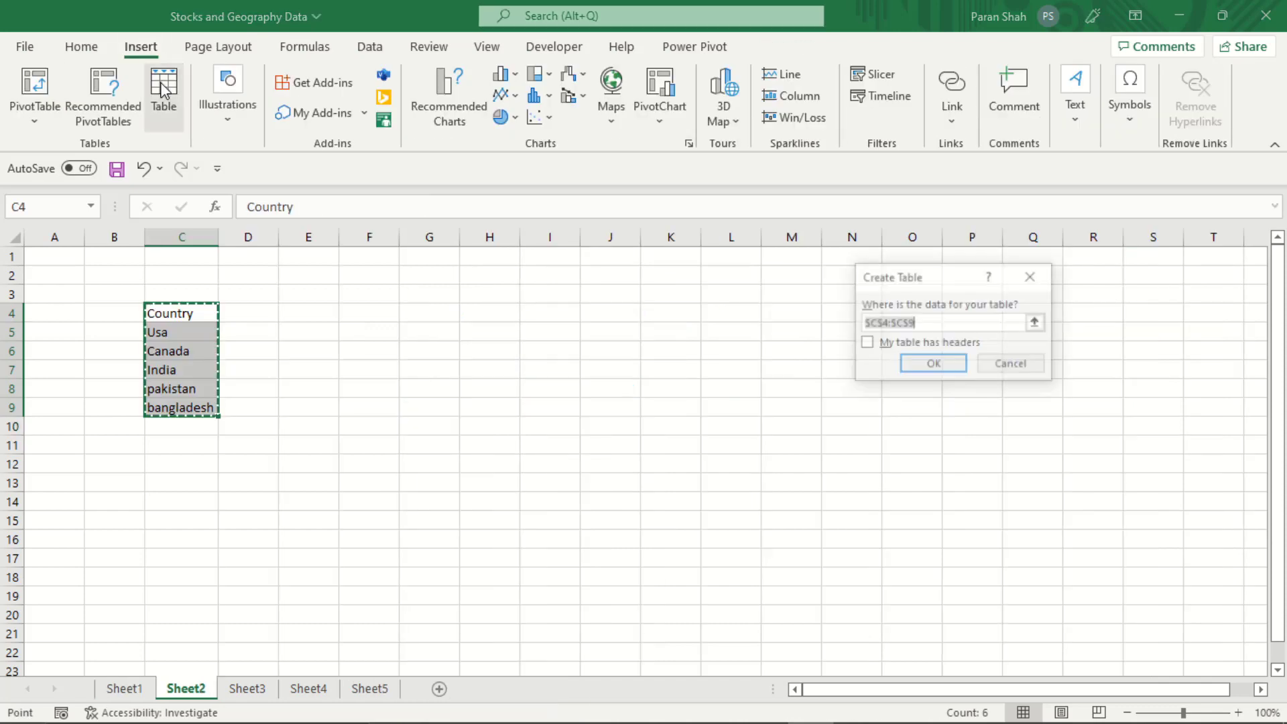
left_click(868, 343)
left_click(932, 364)
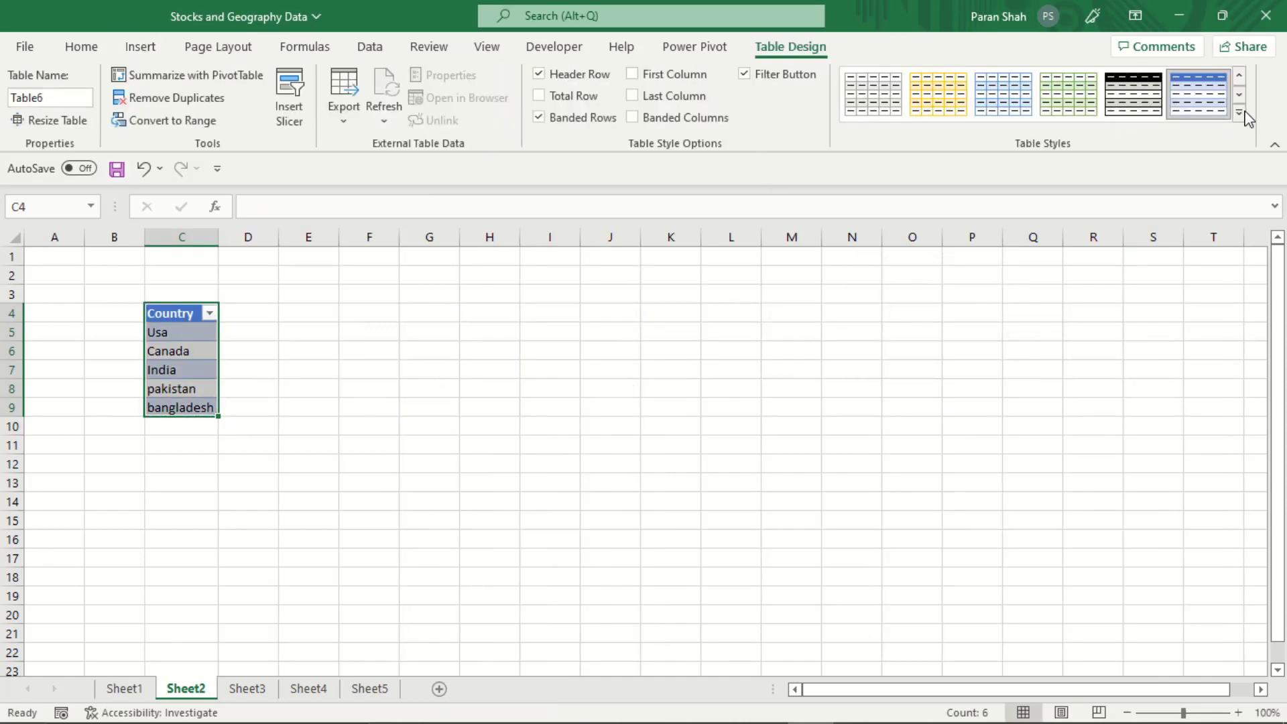
left_click(1239, 113)
left_click(841, 118)
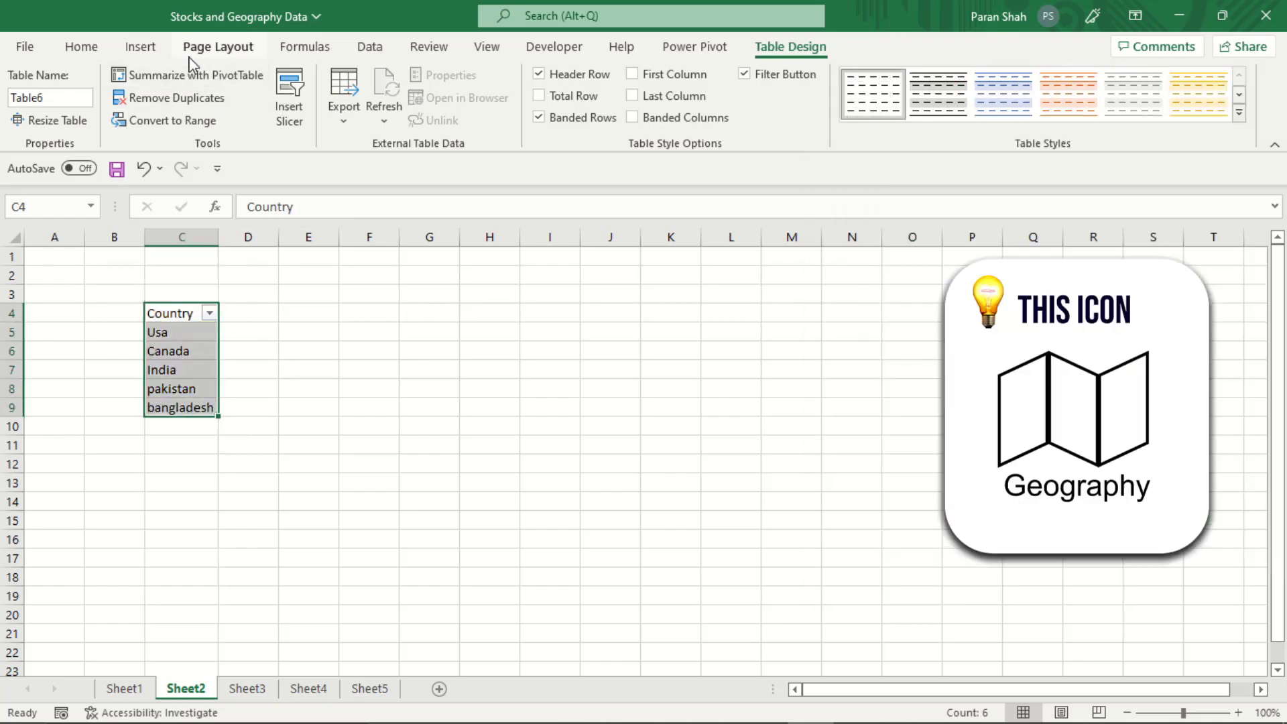
Convert the country names to the Geography data type and auto-fit column C.
left_click(372, 48)
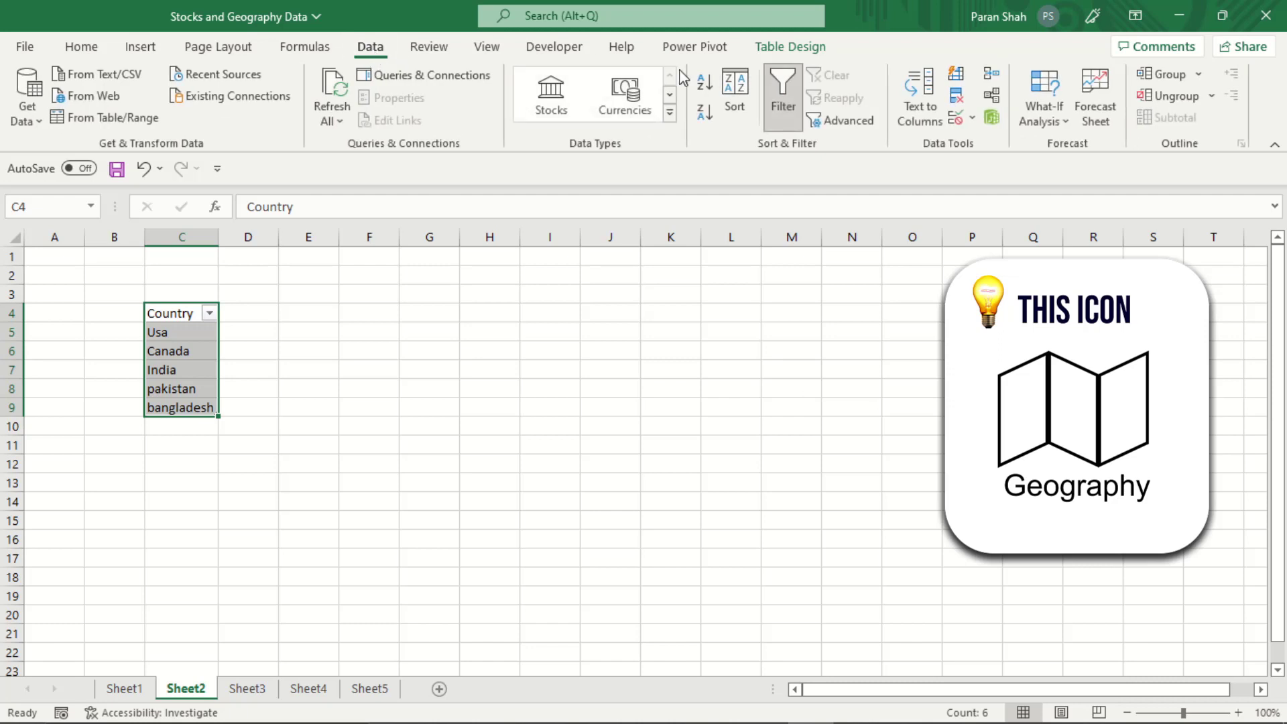
left_click(679, 117)
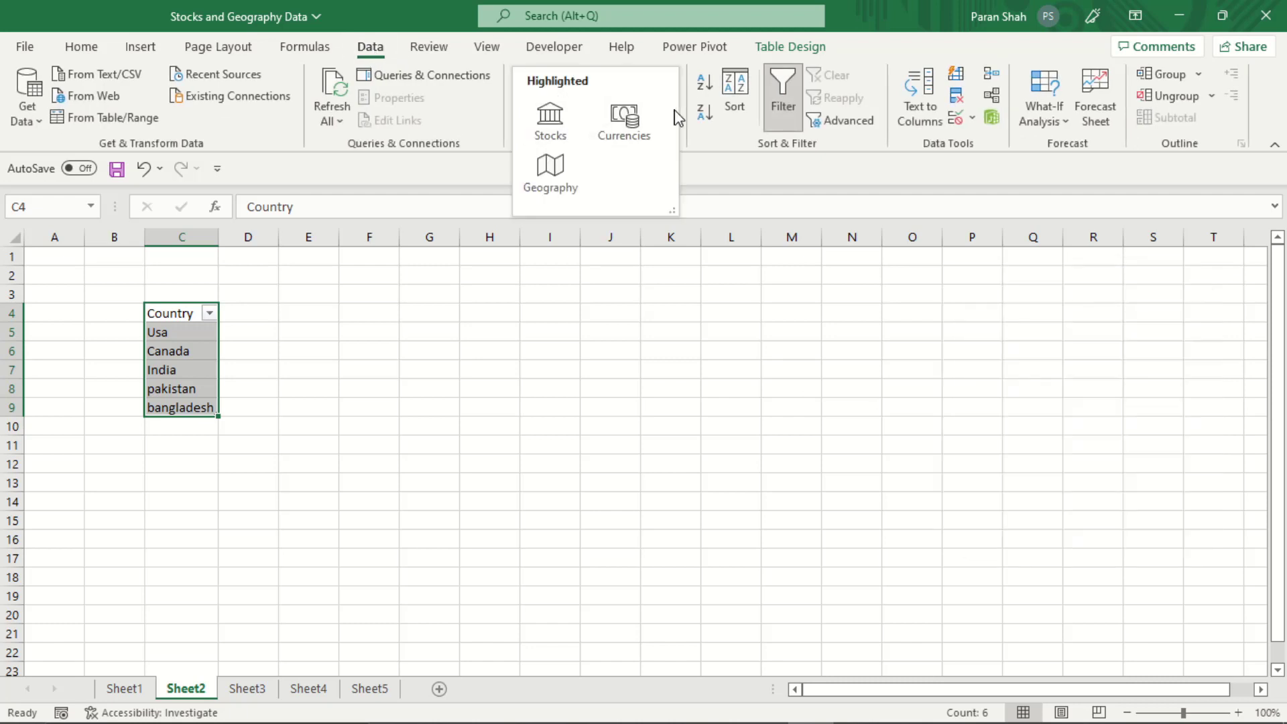
left_click(567, 176)
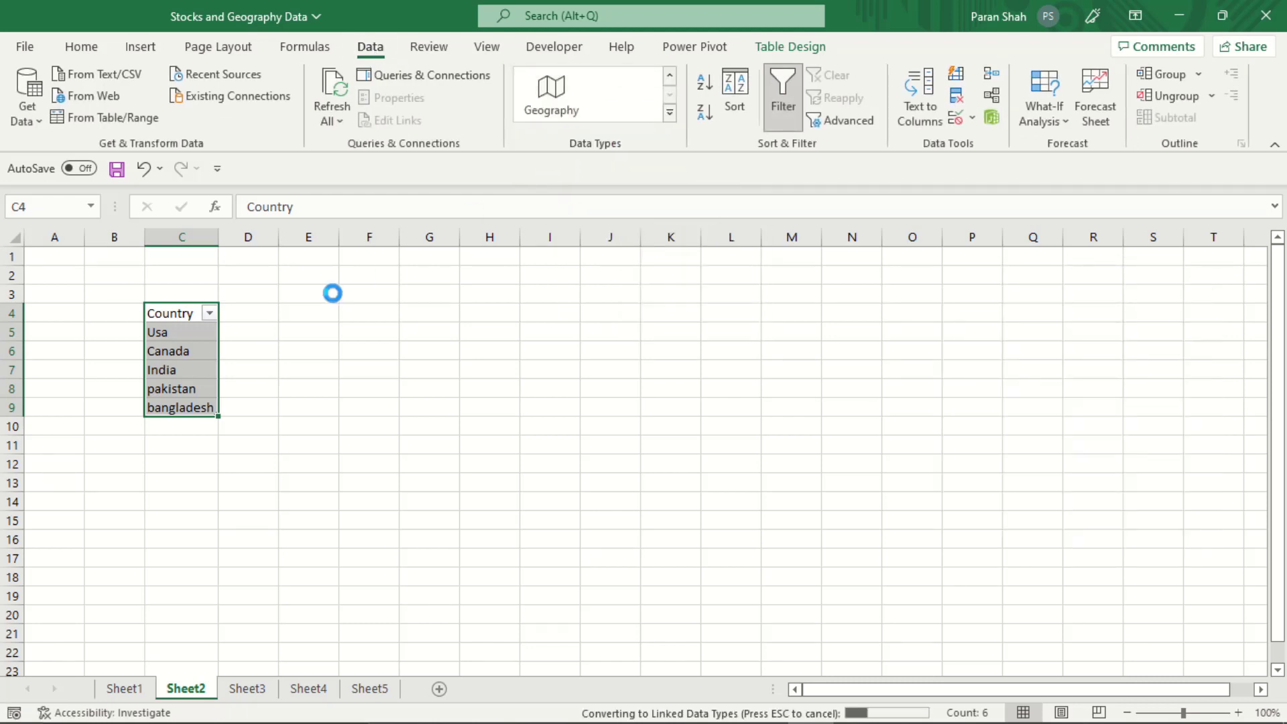
double_click(216, 241)
Add the Electric power consumption field as a new column next to Country and auto-fit column D.
left_click(262, 290)
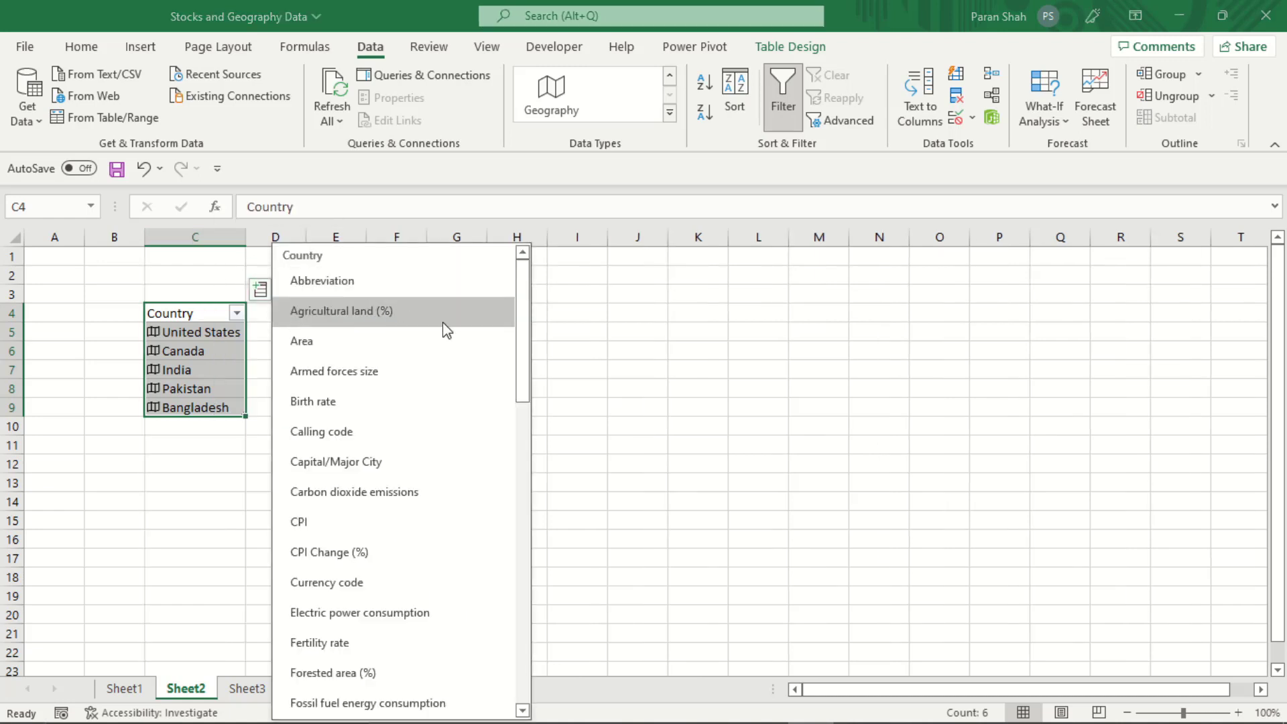
left_click(421, 626)
double_click(305, 238)
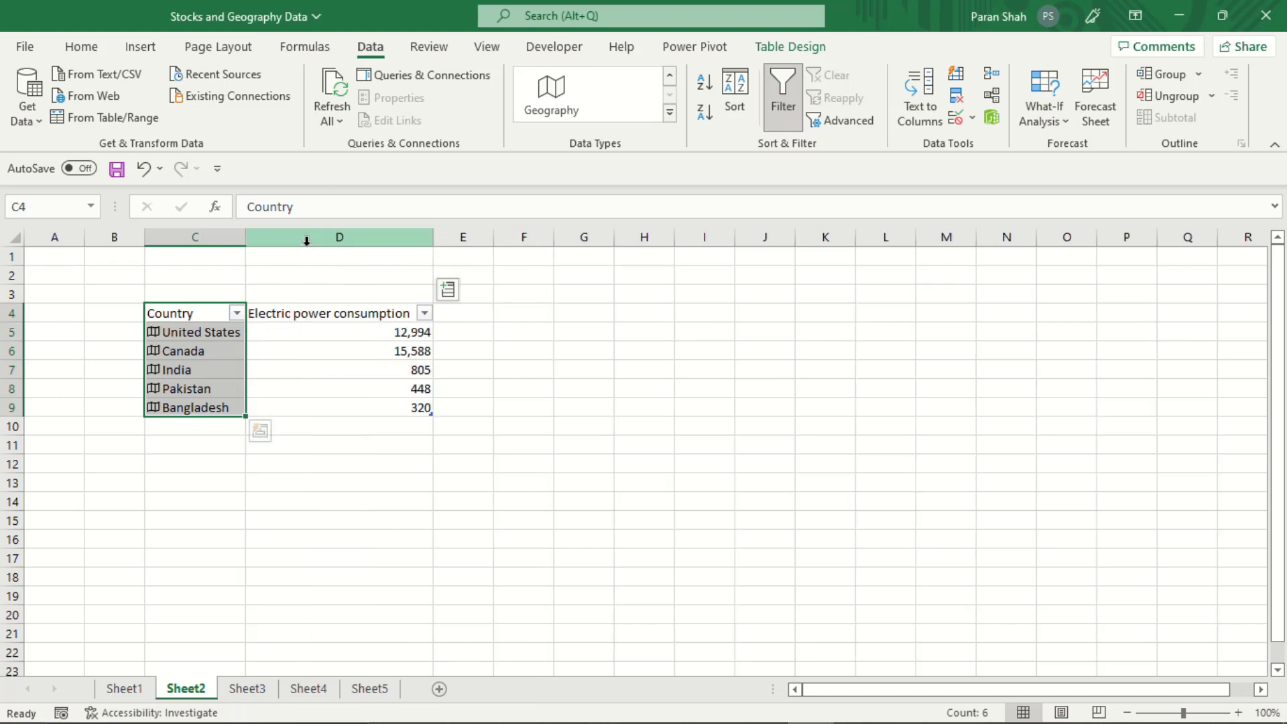
Add the Gasoline price field as a new column next to Electric power consumption and auto-fit column E.
left_click(447, 292)
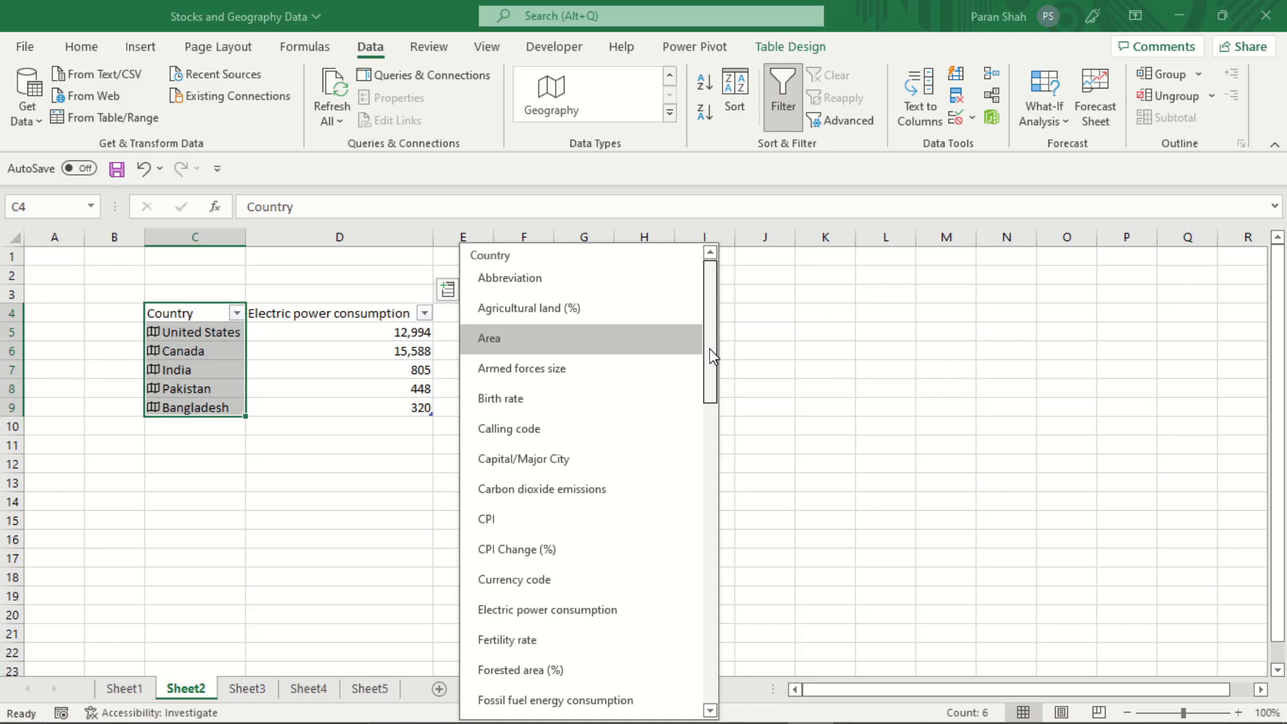
left_click_drag(712, 355, 715, 426)
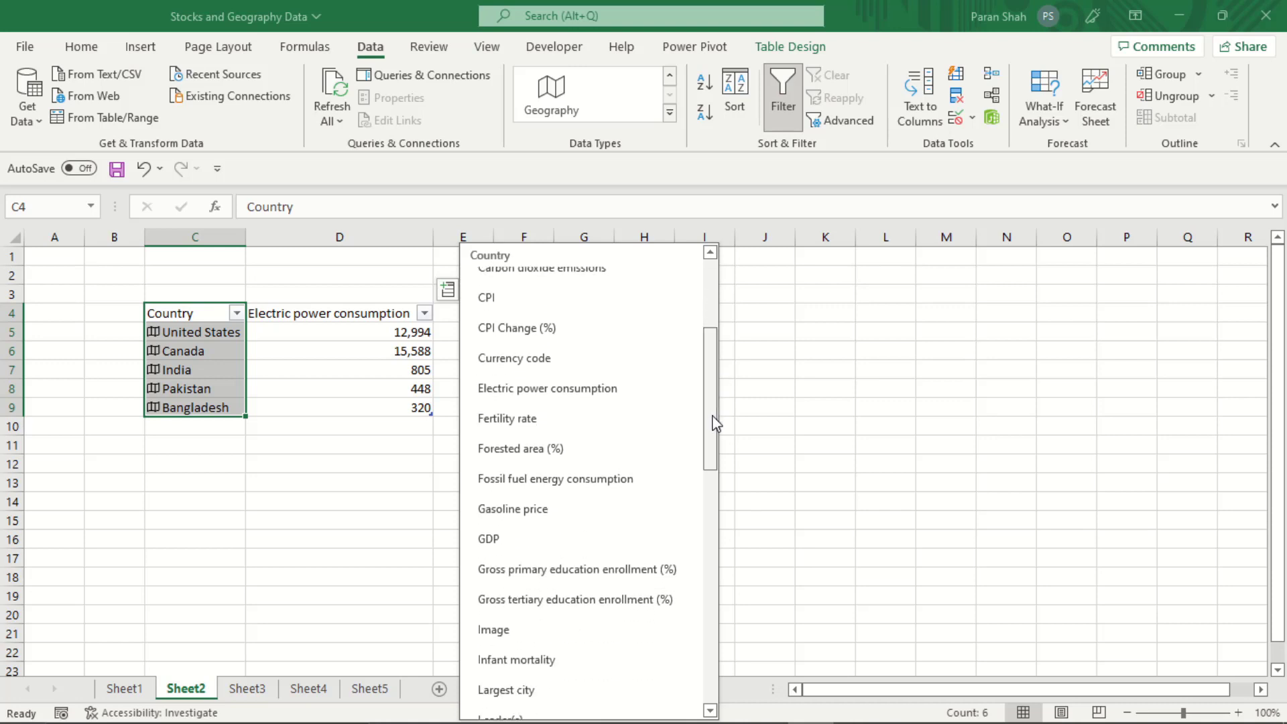
left_click(597, 514)
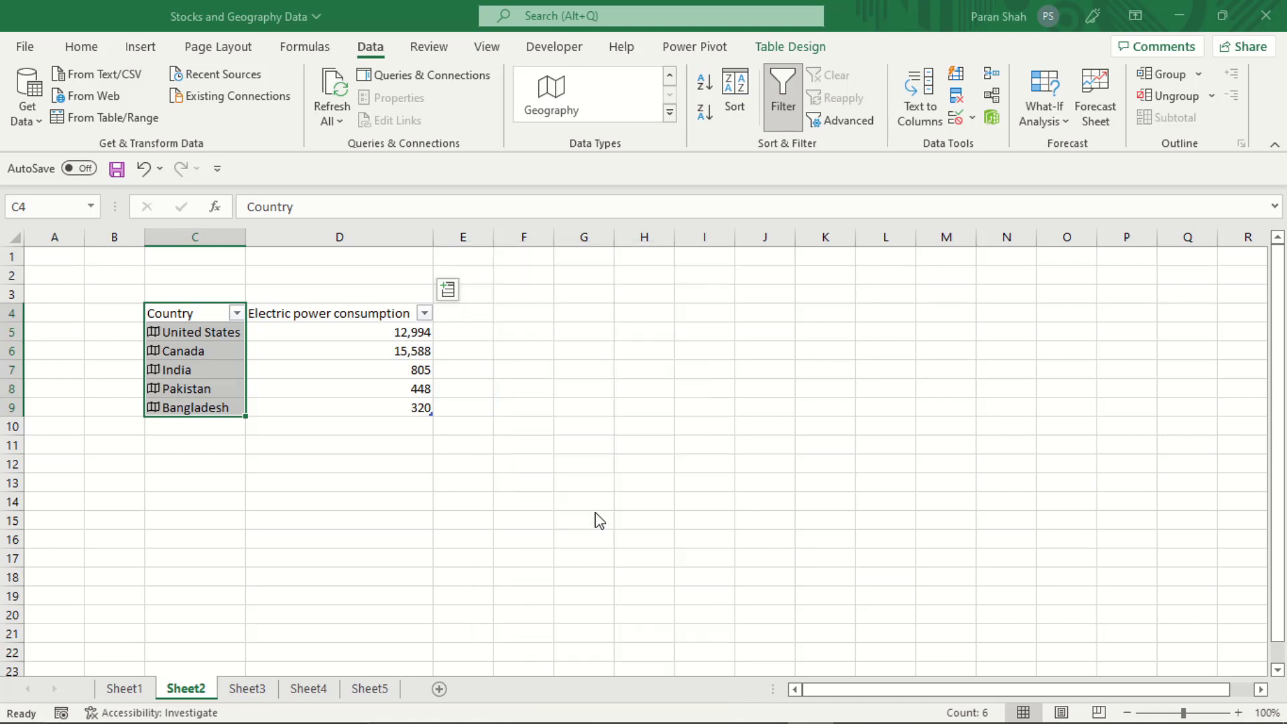
double_click(491, 243)
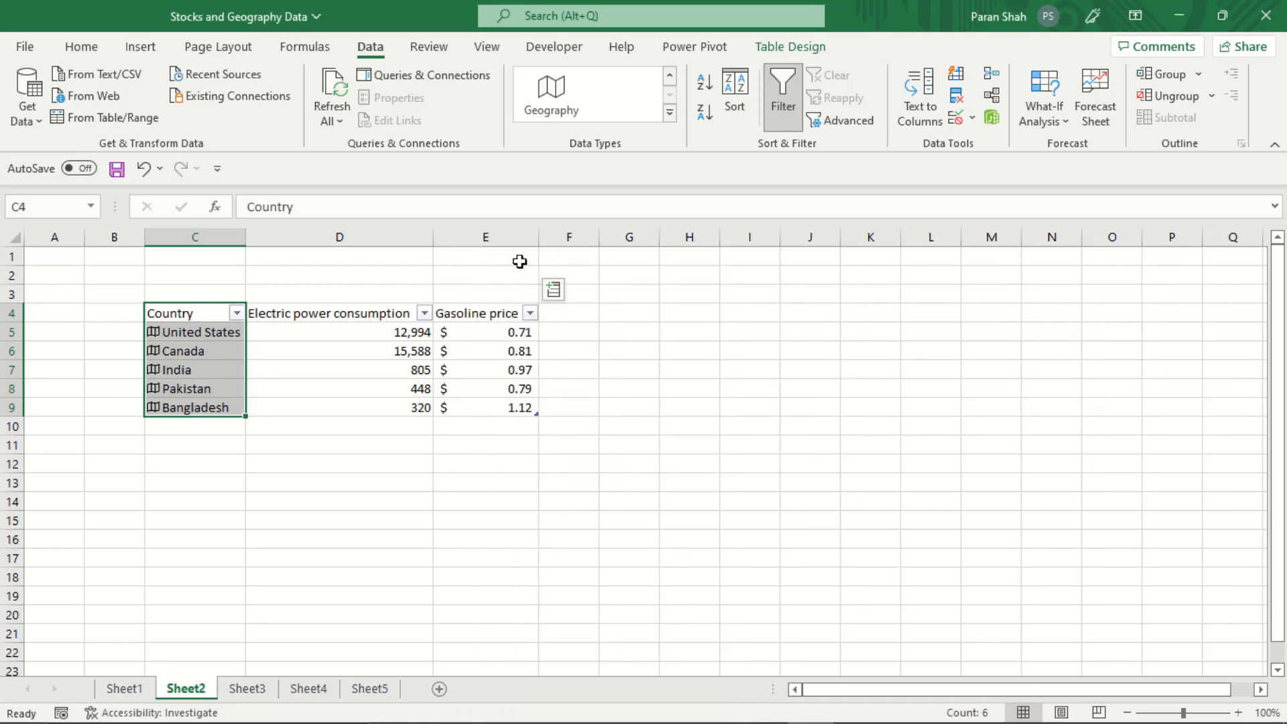
Add the GDP field as a new column next to Gasoline price and auto-fit column F.
left_click(554, 291)
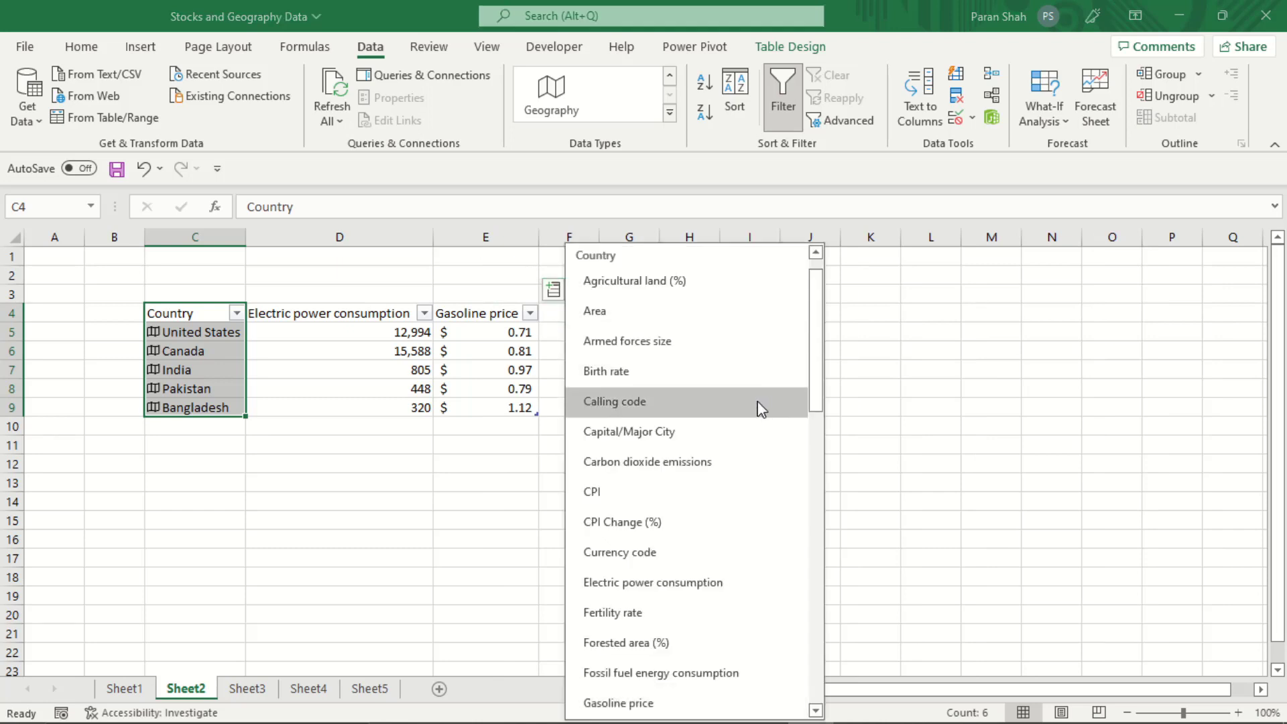
left_click_drag(818, 374, 821, 450)
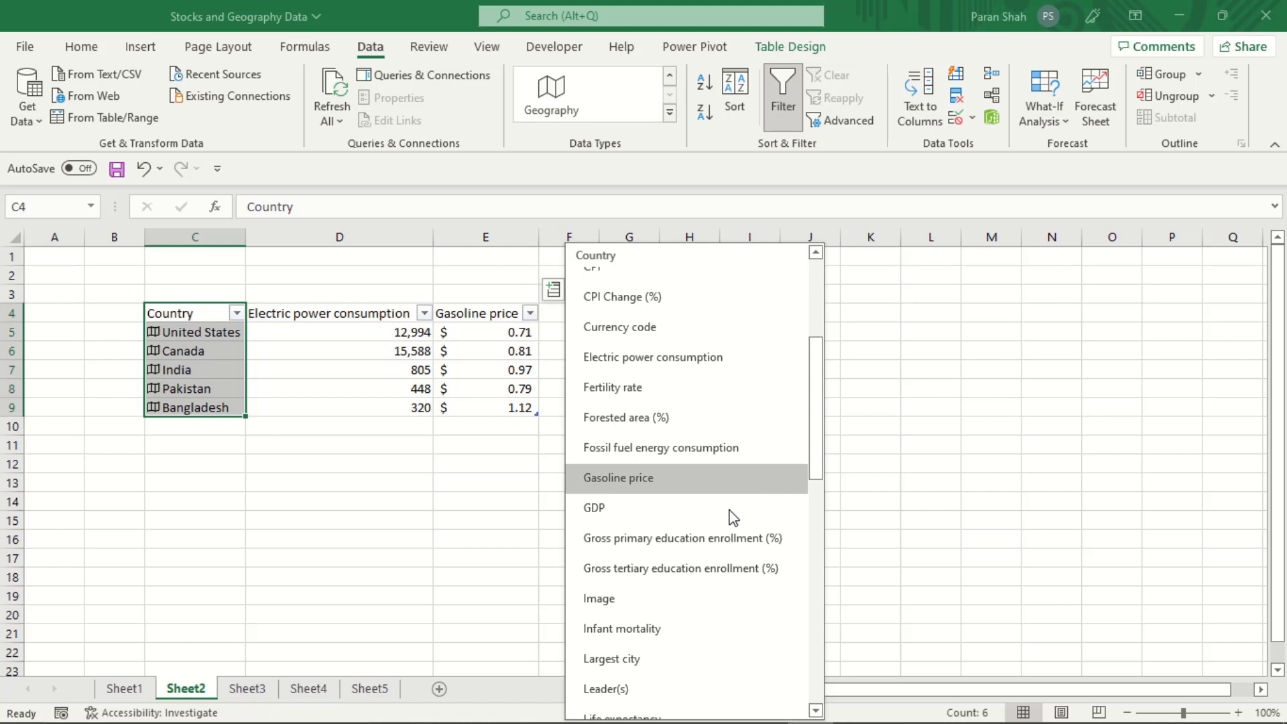
left_click(685, 516)
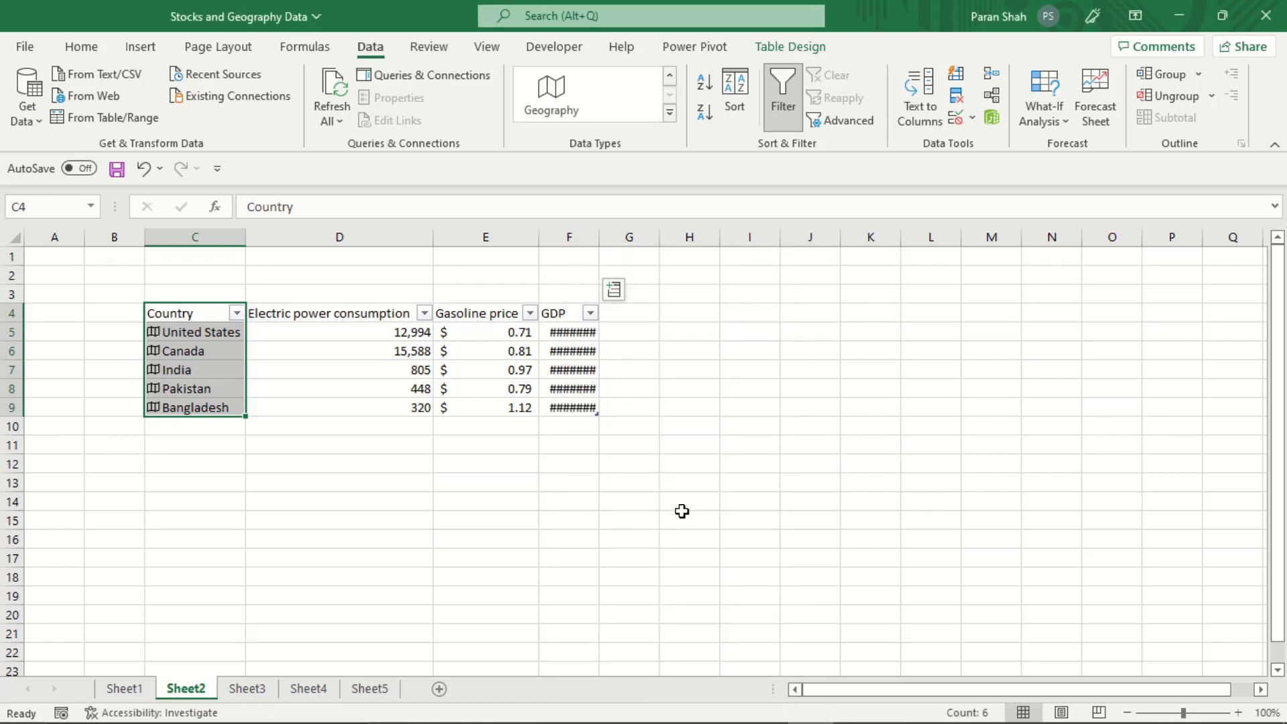
left_click_drag(600, 236, 600, 236)
double_click(600, 236)
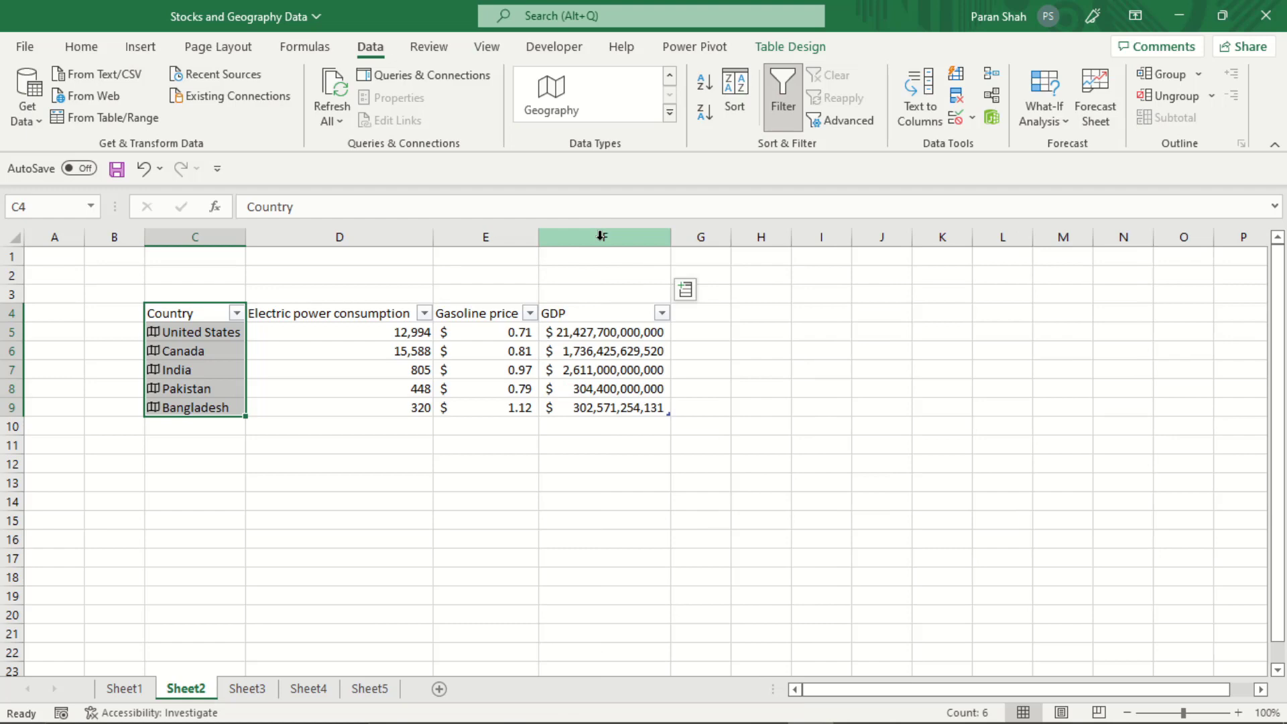
Add the Population field as a new column next to GDP and auto-fit column G.
left_click(685, 290)
left_click_drag(955, 391, 948, 608)
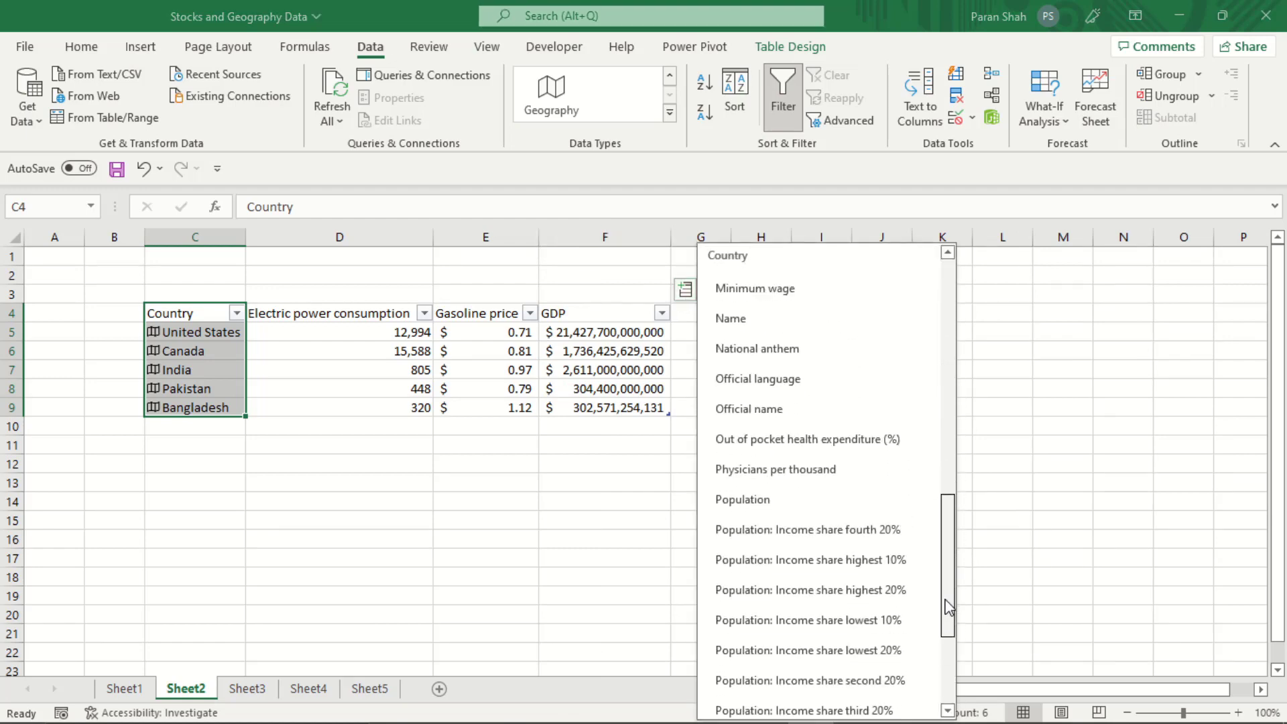
left_click(806, 513)
left_click(807, 514)
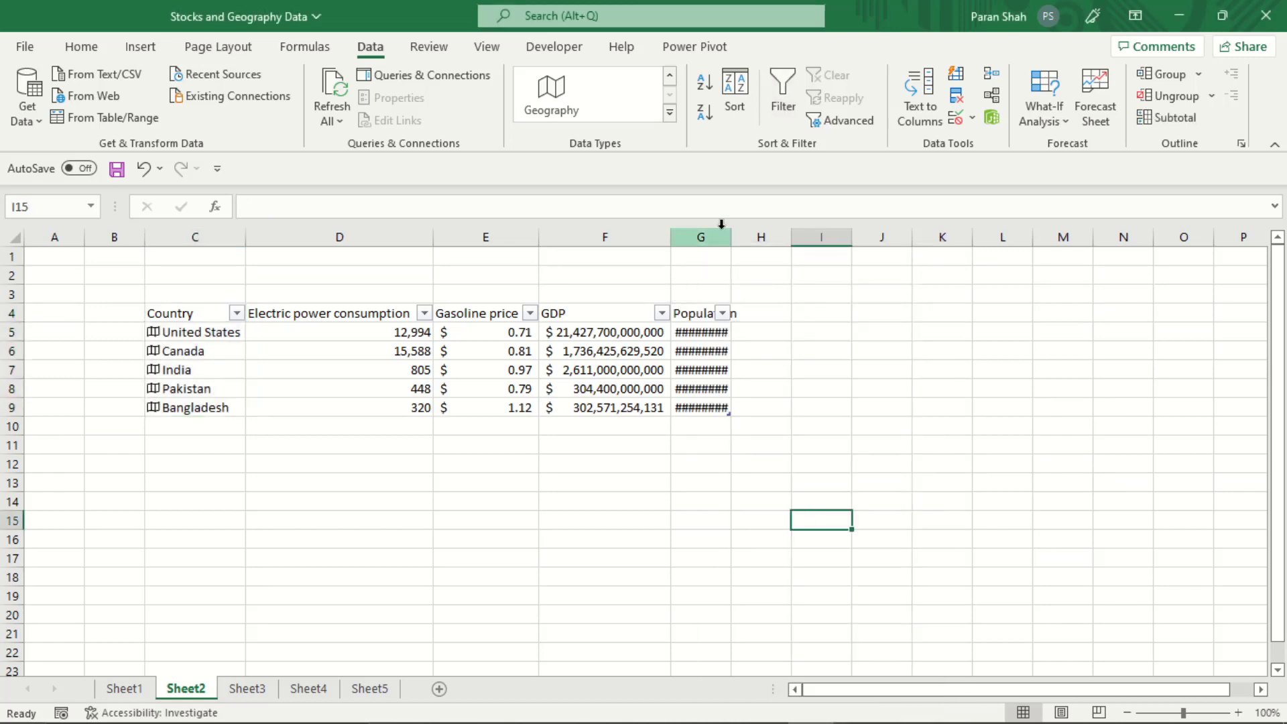
double_click(732, 236)
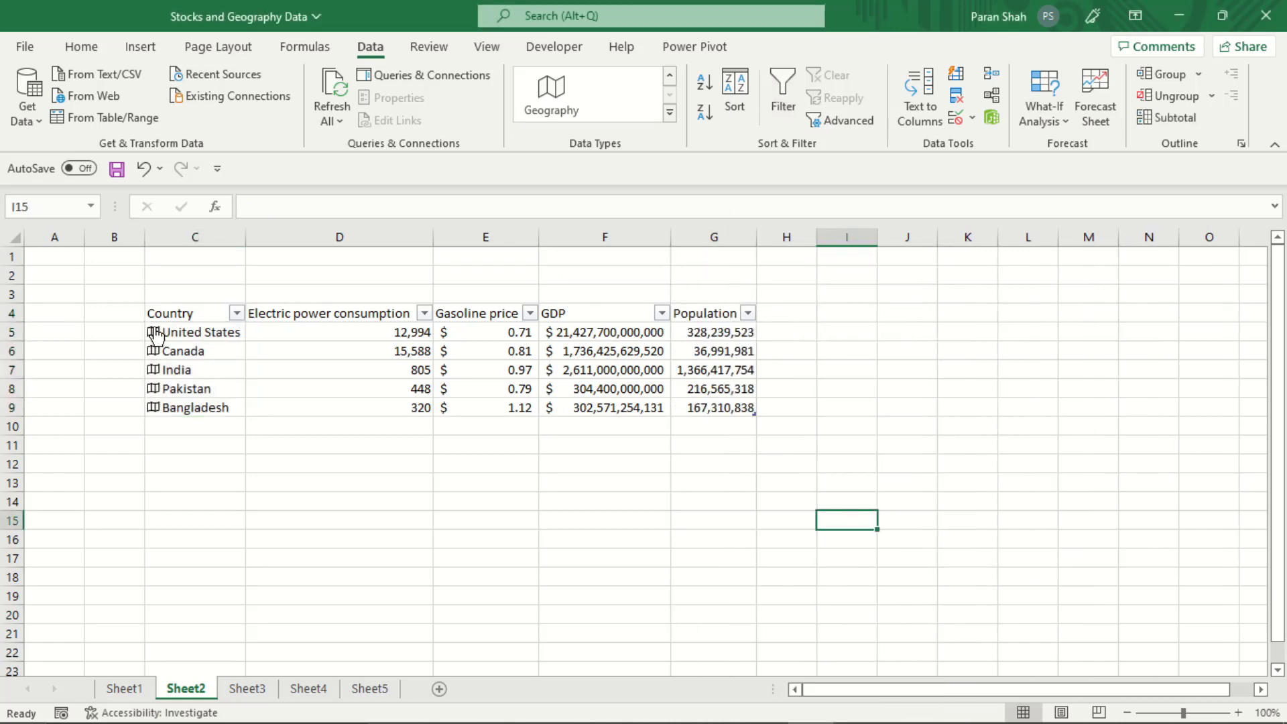
Refresh the linked geography data from the Canada cell in C6.
left_click(185, 355)
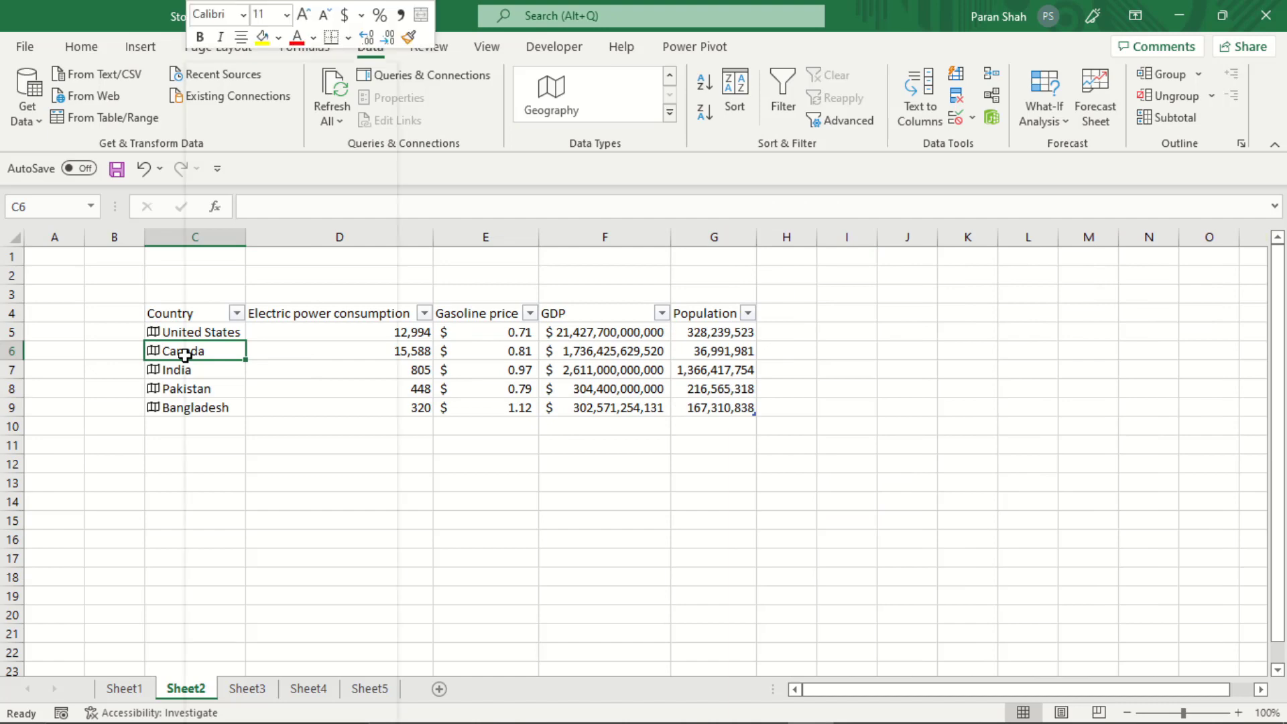
right_click(187, 360)
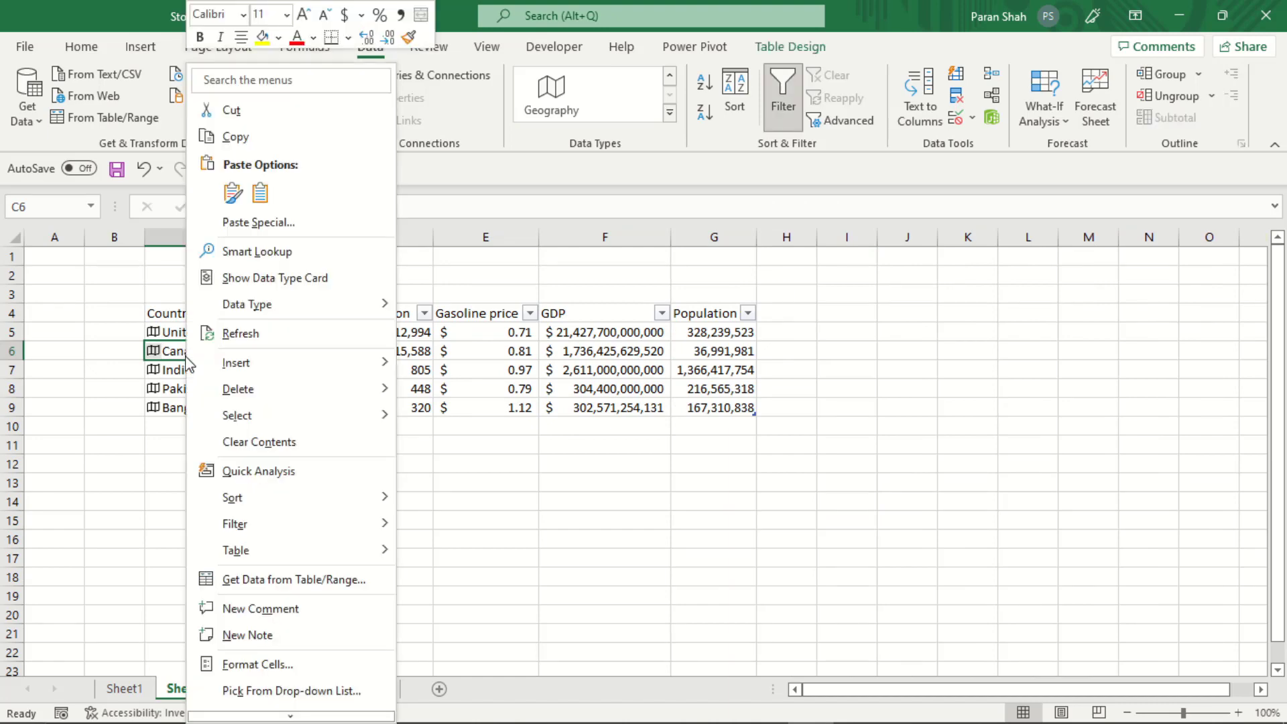
left_click(249, 333)
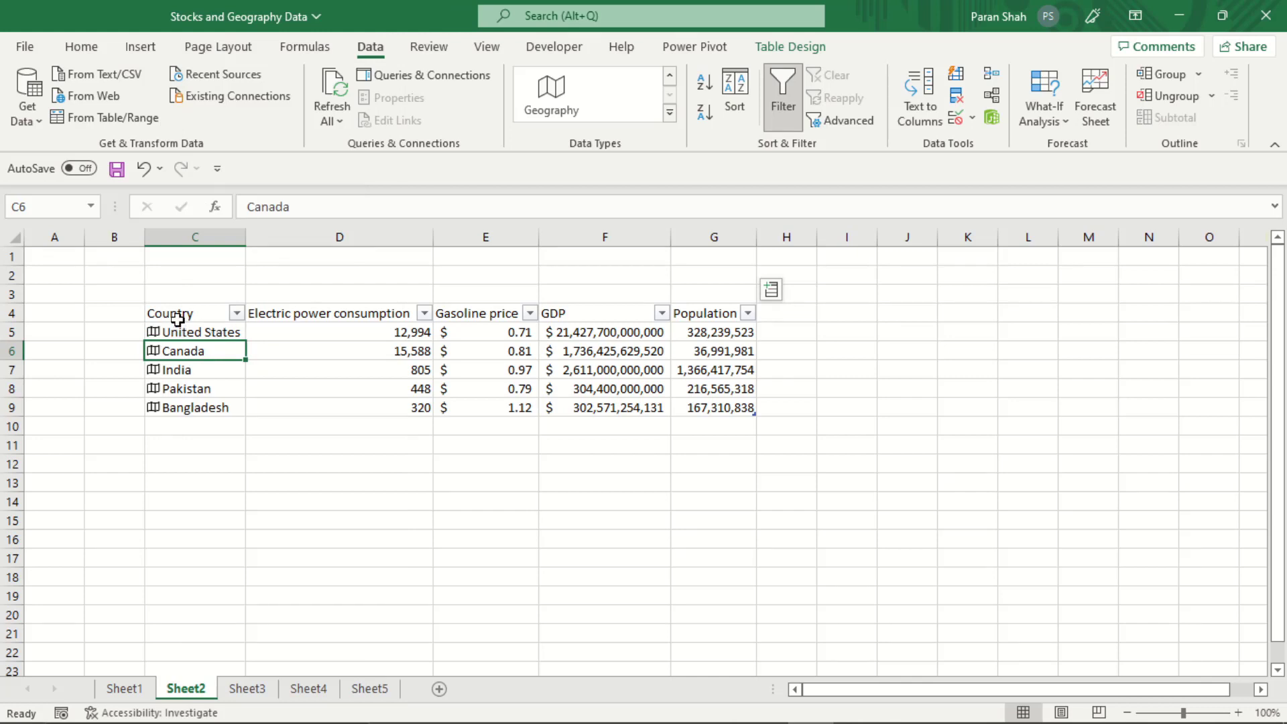
Apply borders around all cells of the country table in C4:G9.
left_click_drag(183, 313, 714, 416)
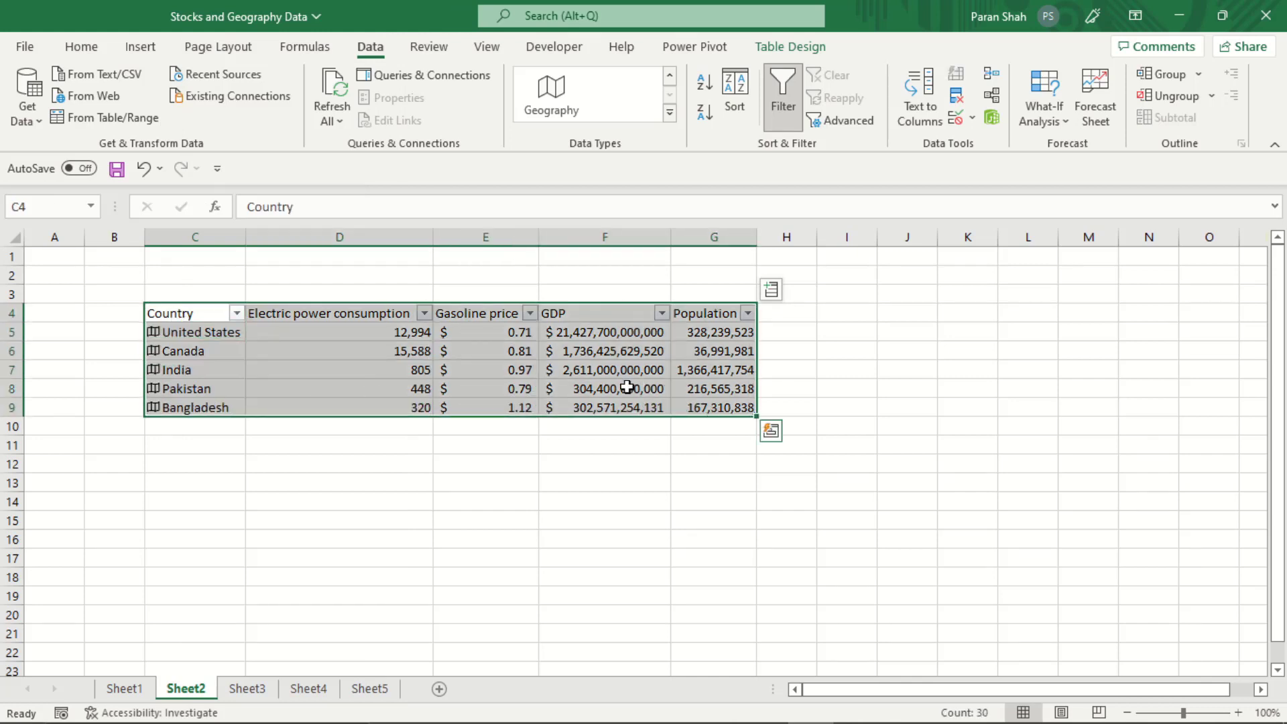
left_click(80, 48)
left_click(197, 113)
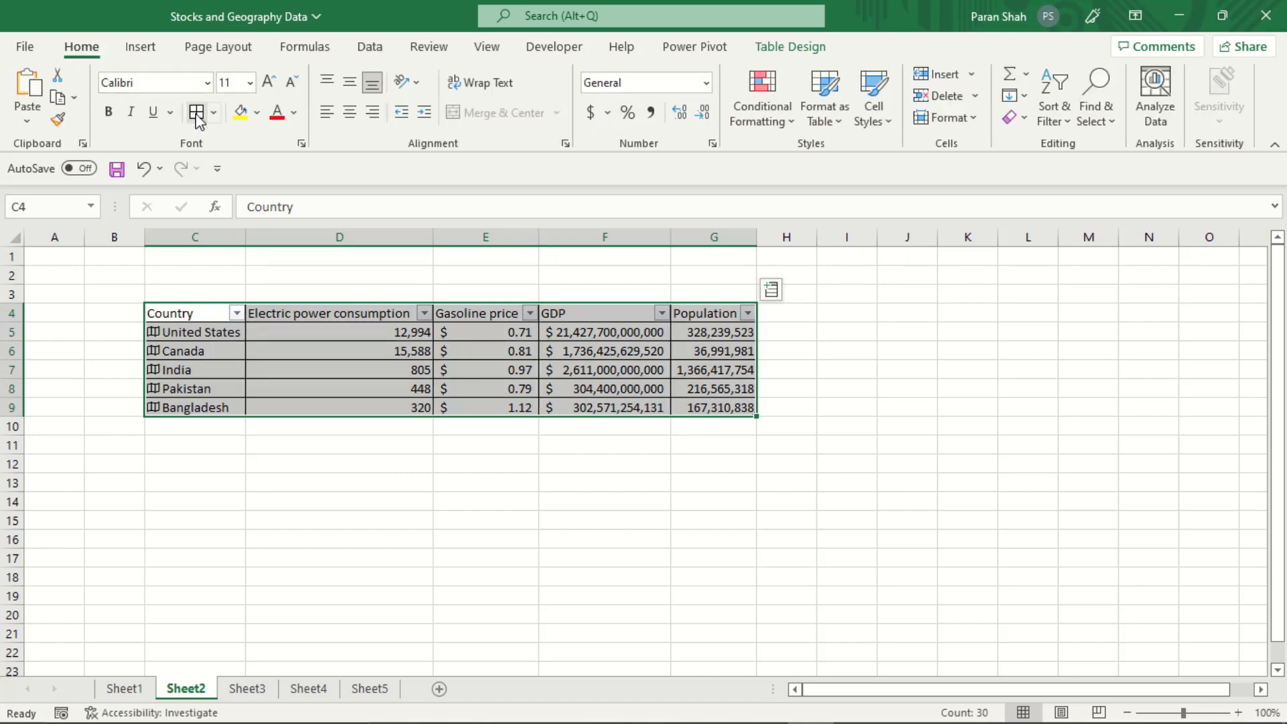
left_click(605, 483)
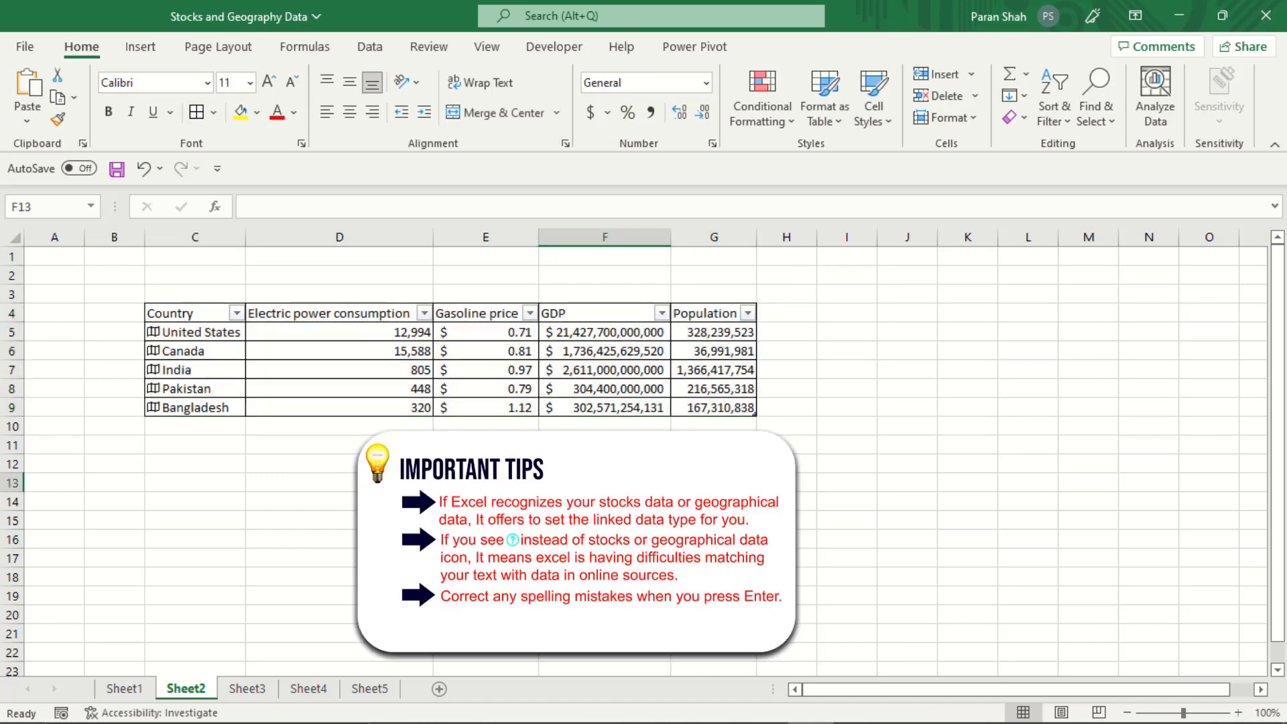